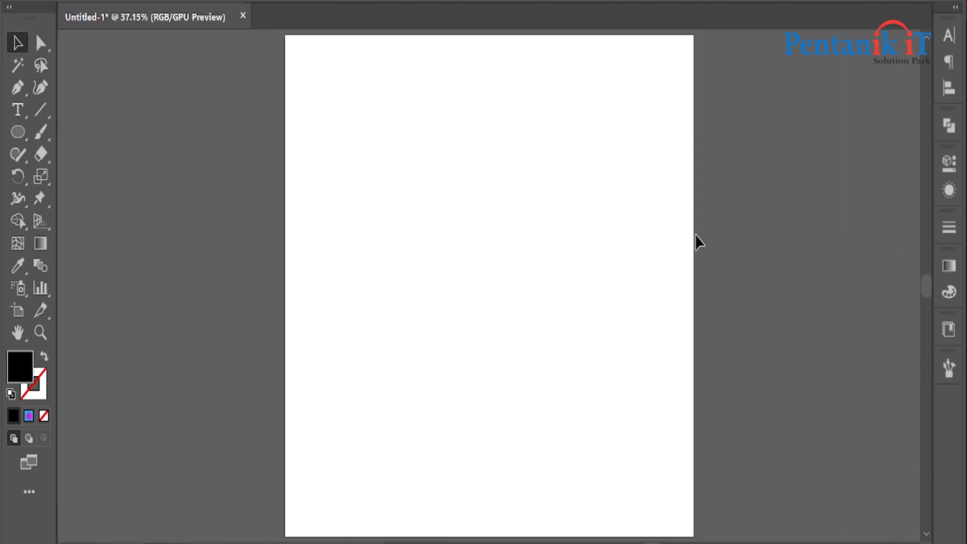
Check the Wi-Fi connection in the system quick settings and close them
key("super+a")
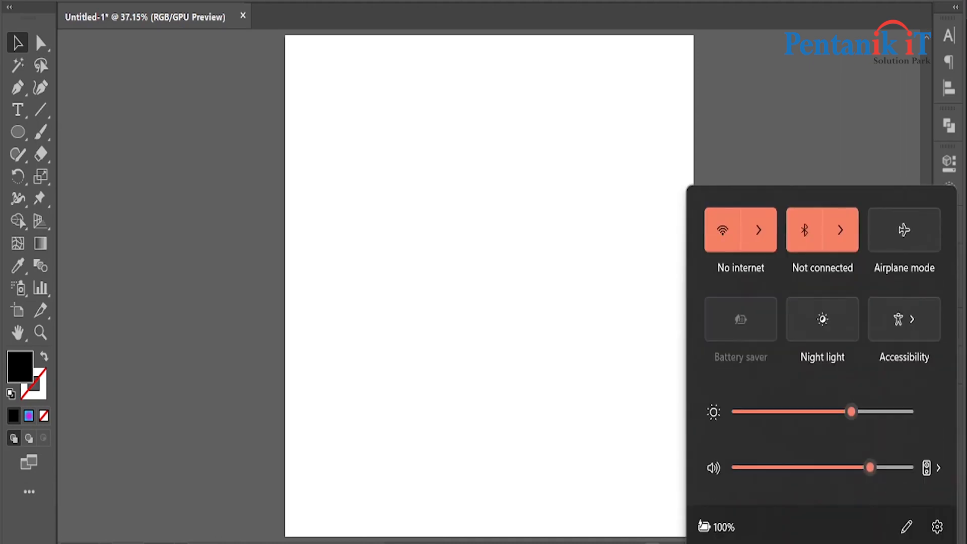
left_click(757, 232)
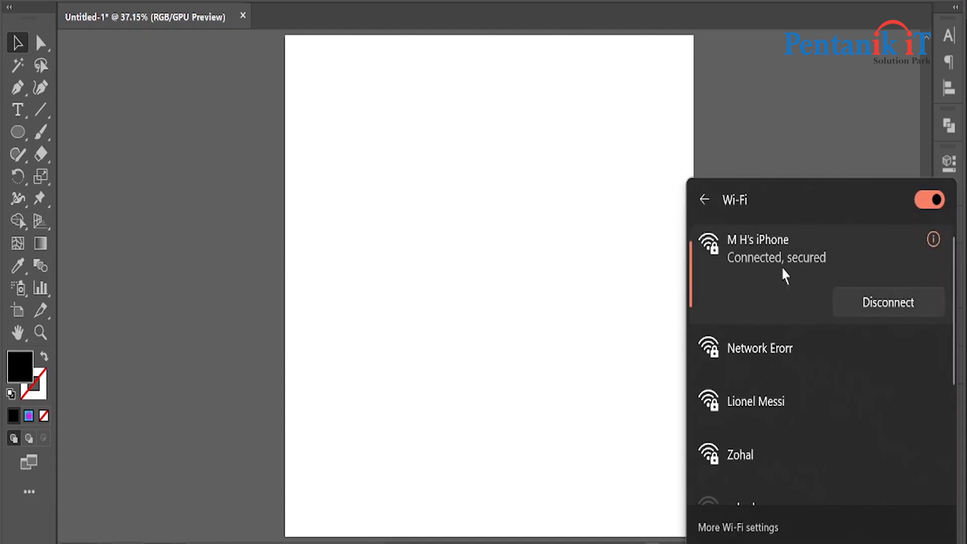
left_click(585, 112)
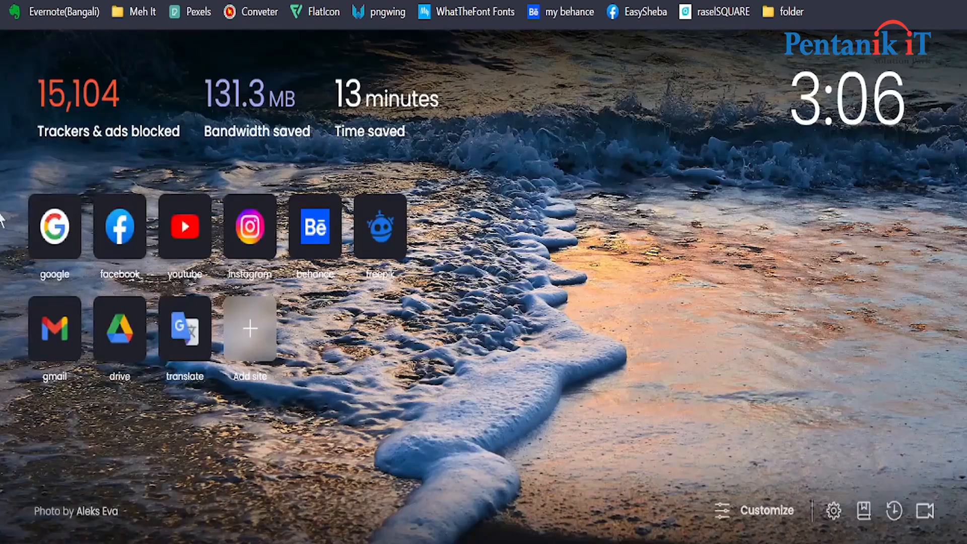
Switch to the browser, open Google and search its images for "hand drawn logo"
left_click(59, 272)
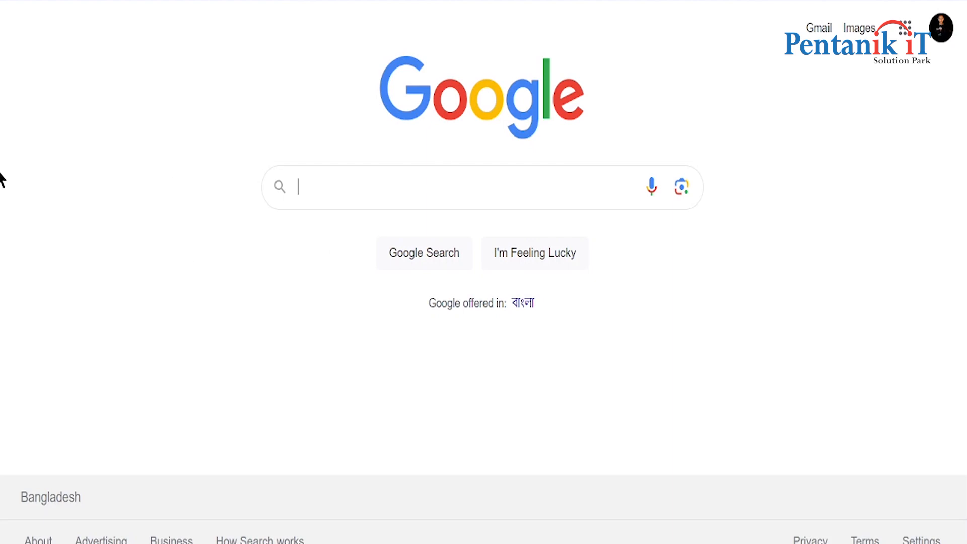
left_click(350, 183)
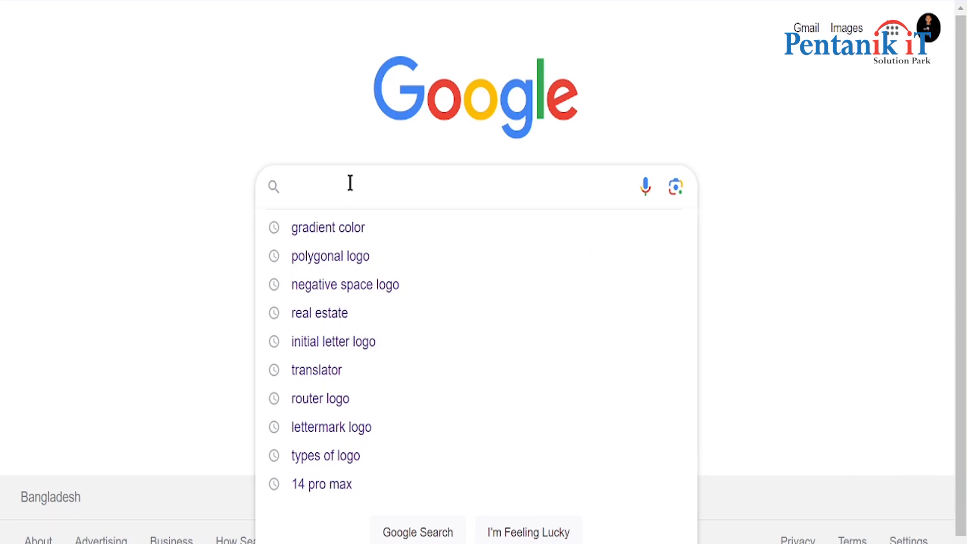
key("BackSpace")
key("BackSpace")
type("hand drawn logo")
key("Return")
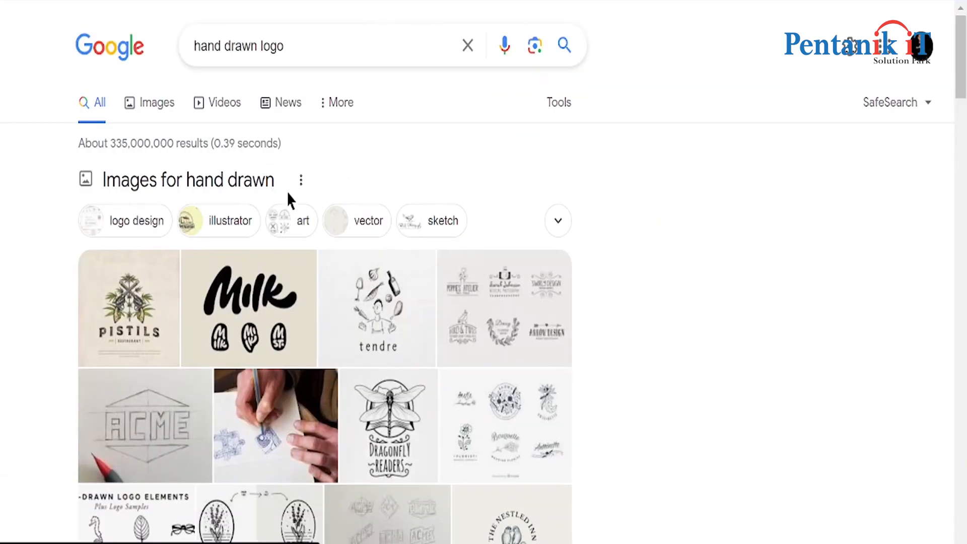
left_click(146, 106)
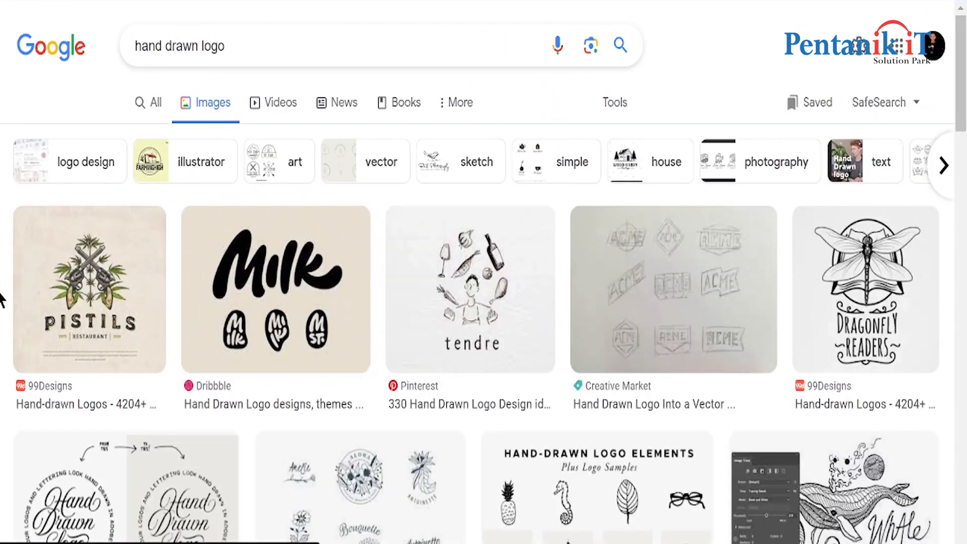
Browse the hand drawn logo image results to examine examples of the style
scroll(11, 287, "down", 6)
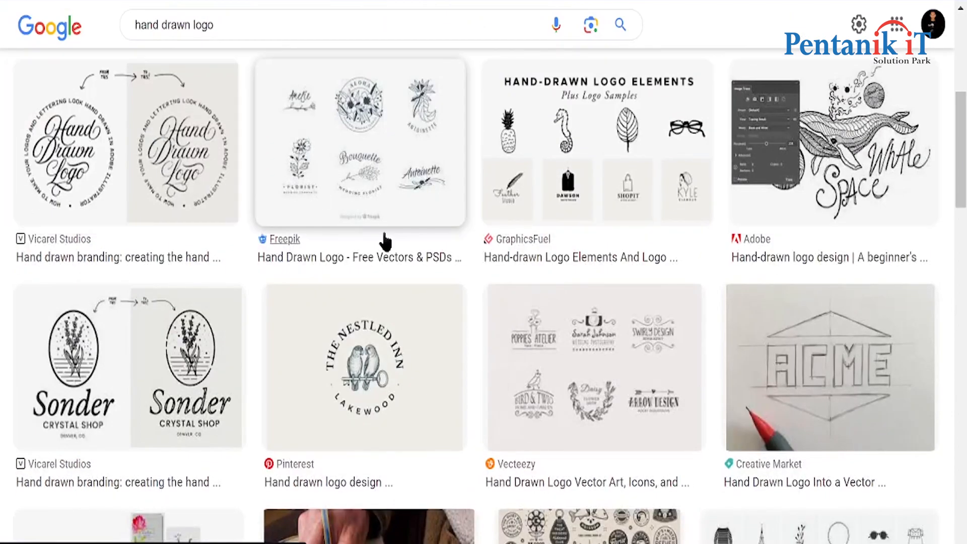
scroll(536, 296, "down", 10)
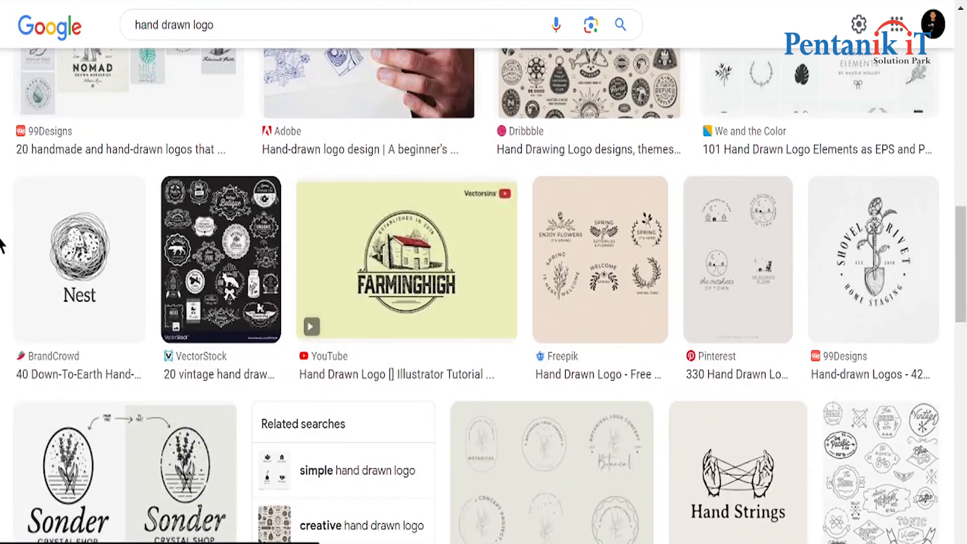
scroll(300, 347, "down", 6)
scroll(570, 388, "down", 10)
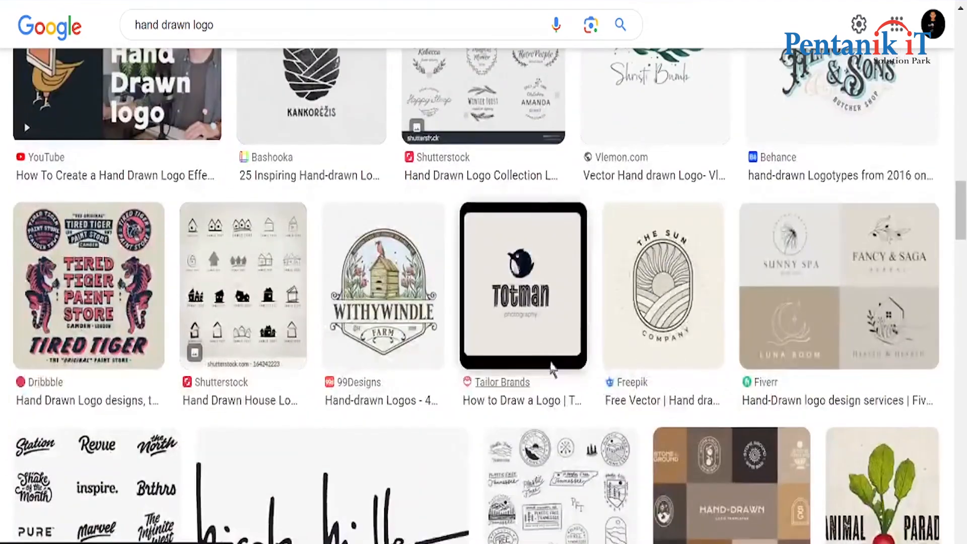
scroll(437, 218, "down", 5)
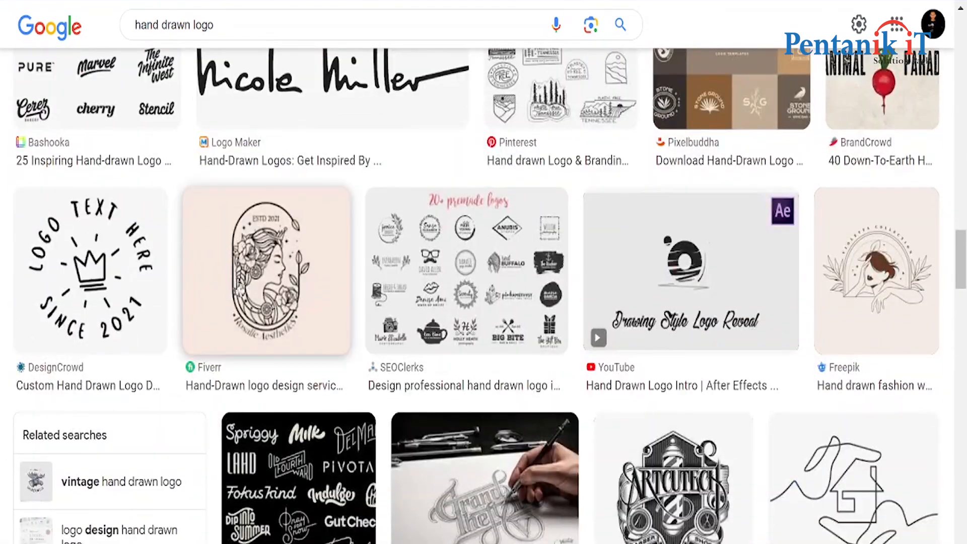
scroll(557, 387, "down", 7)
scroll(557, 386, "down", 9)
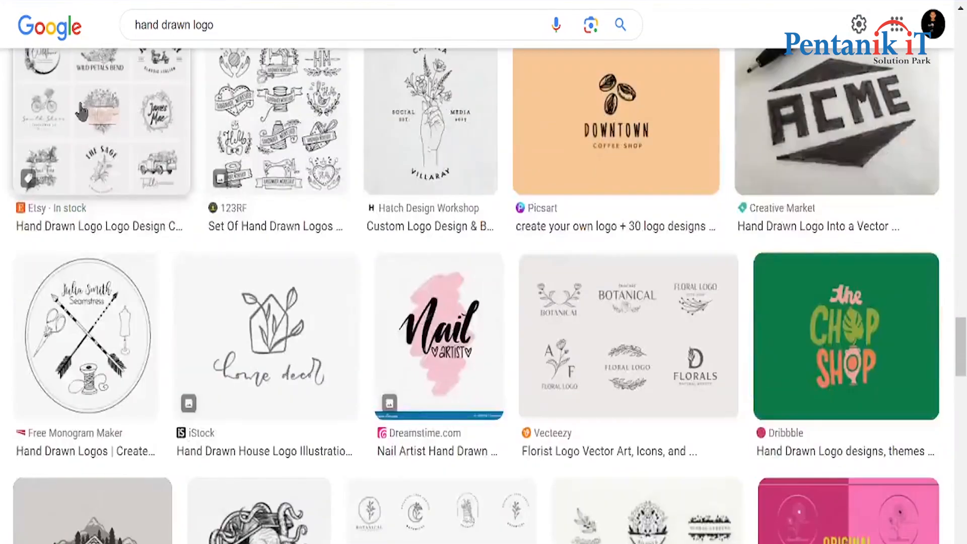
Search the images for "flower hand drawn logo" and preview the Freepik botanical flower logo
left_click(139, 22)
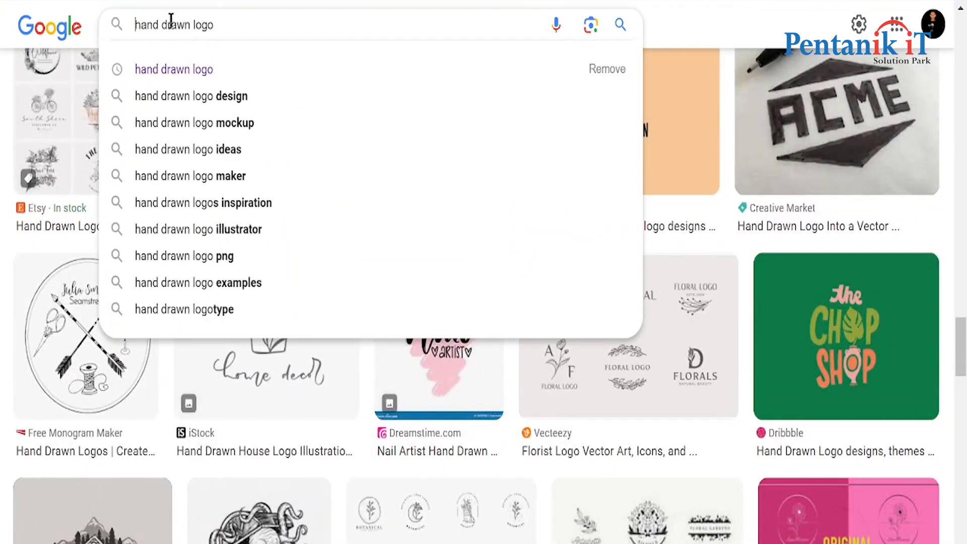
type("flowr")
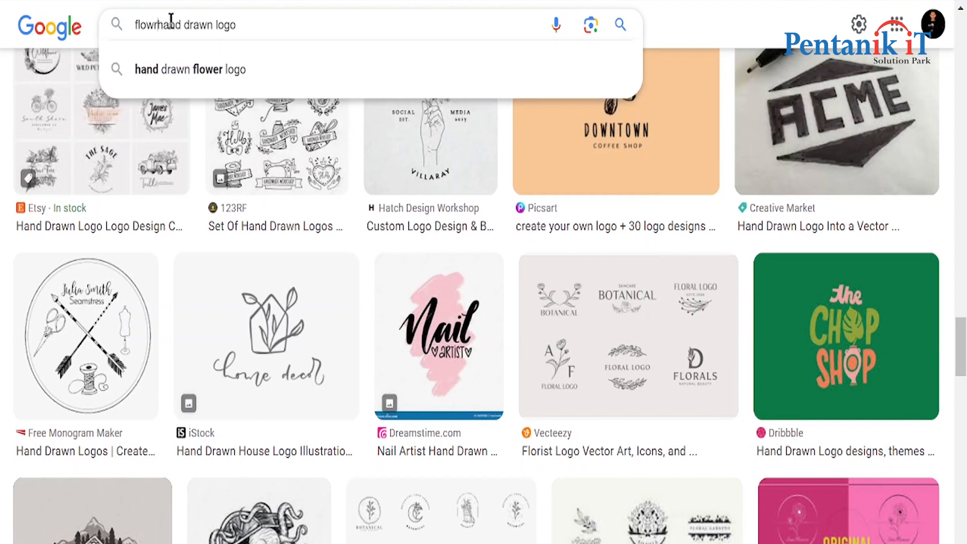
key("BackSpace")
type("er")
key("Return")
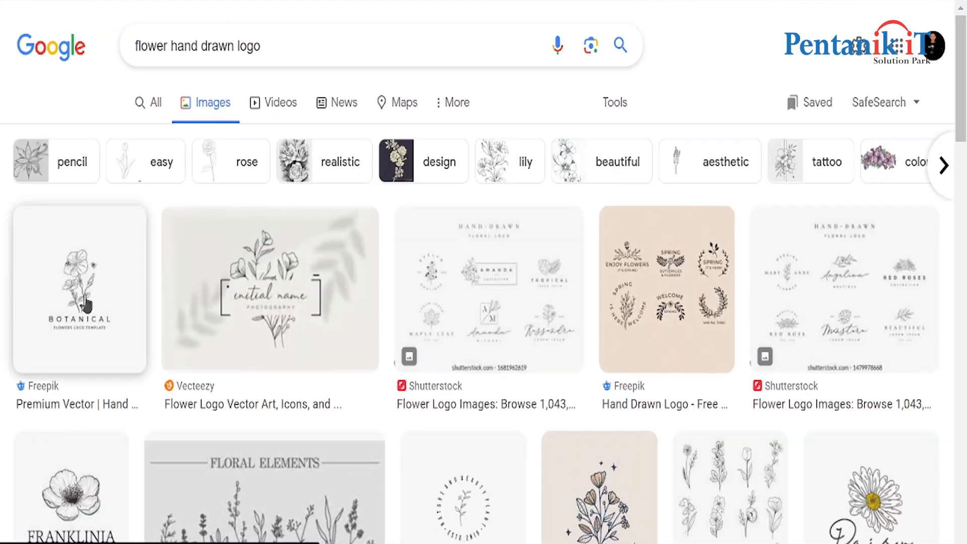
left_click(85, 304)
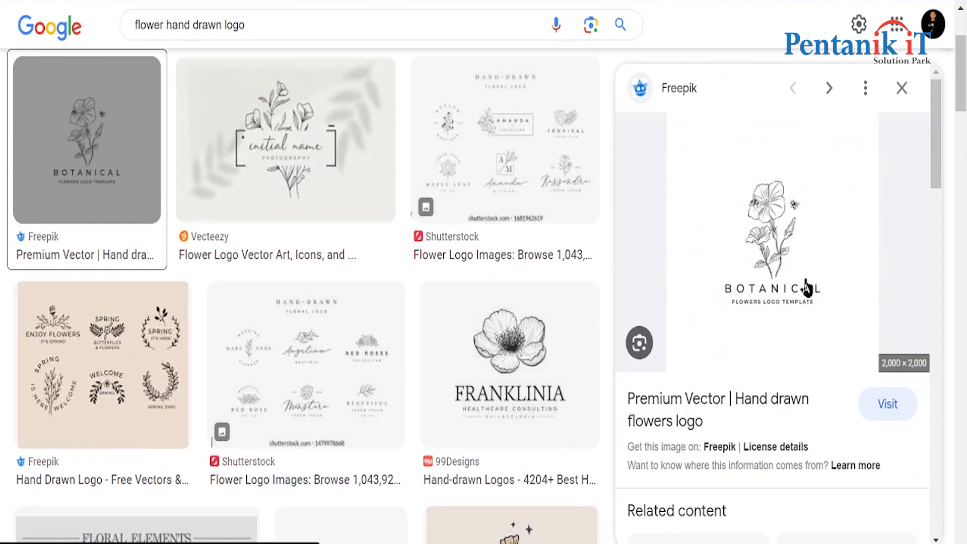
scroll(319, 313, "down", 5)
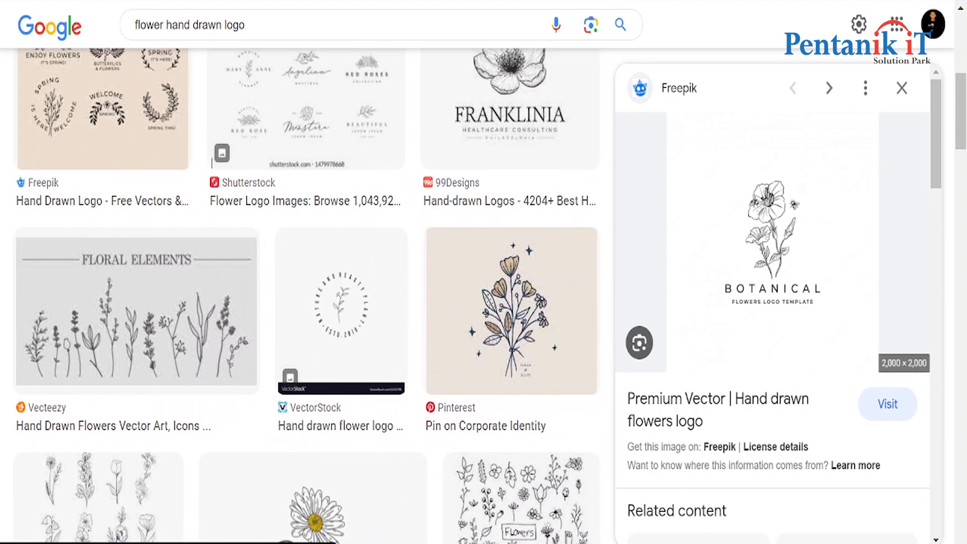
Replace the image search query with "flower" and run the search
left_click(262, 25)
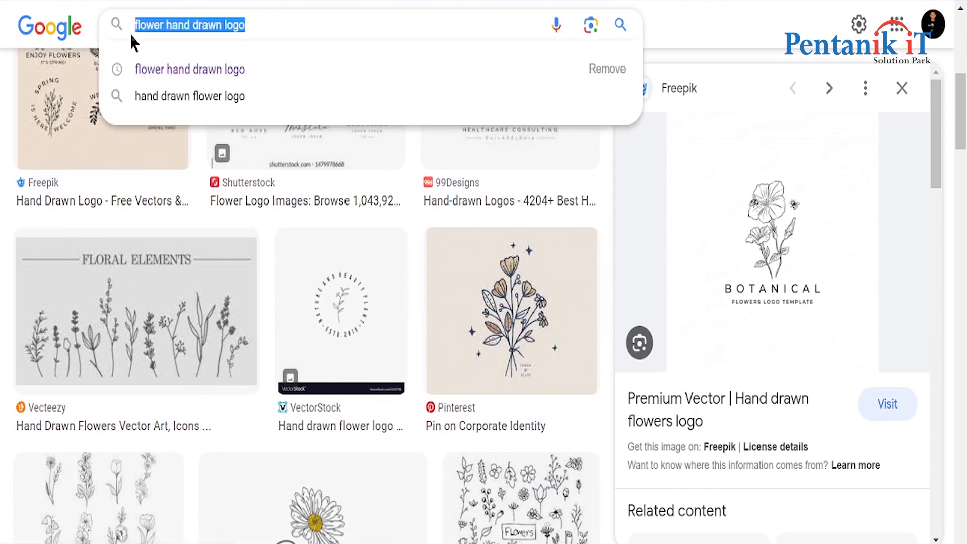
type("flowr")
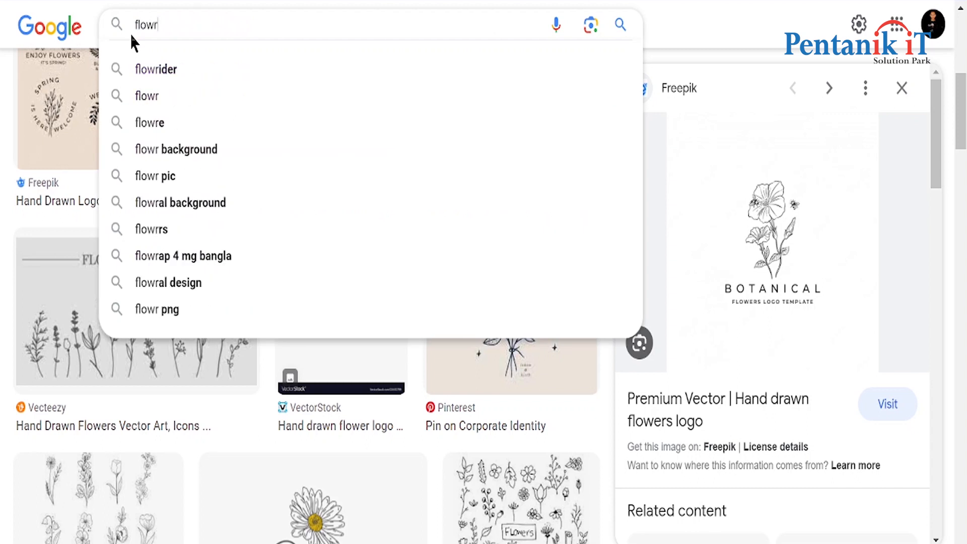
key("BackSpace")
type("er")
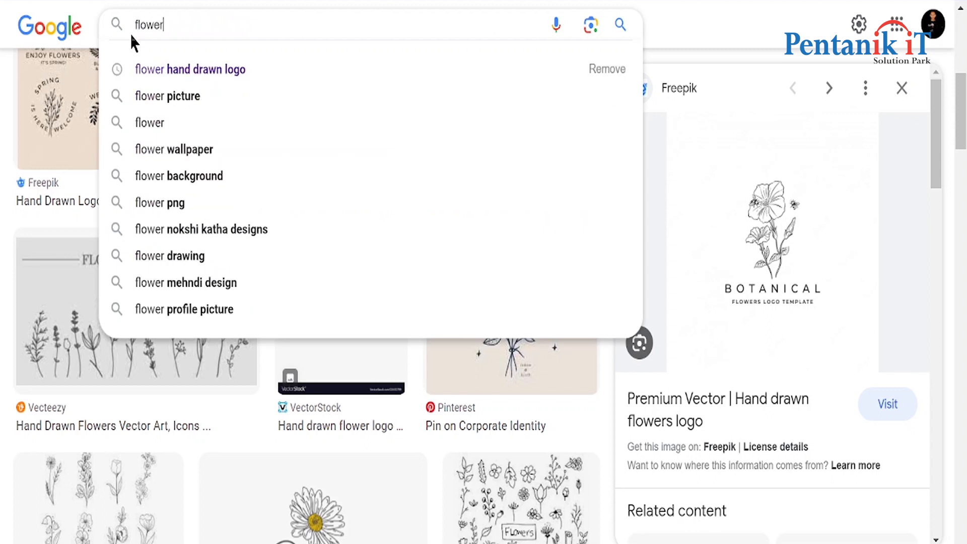
key("Return")
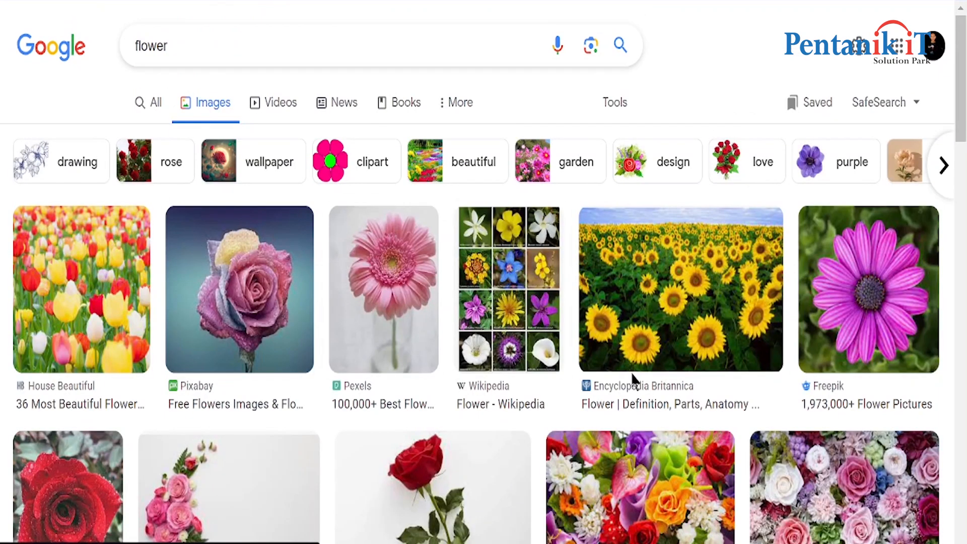
Browse the flower photo results for a suitable reference flower
scroll(852, 258, "down", 2)
scroll(852, 257, "down", 10)
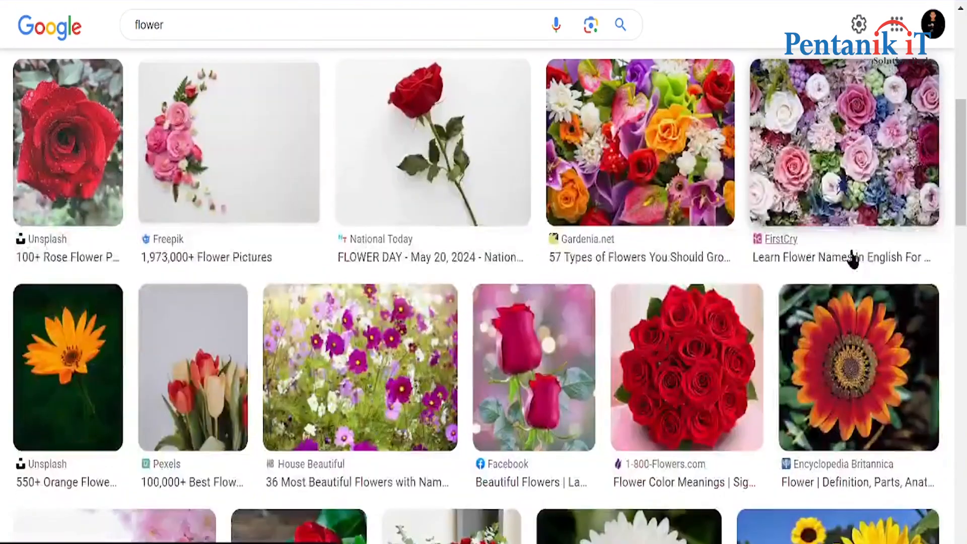
scroll(386, 240, "down", 4)
scroll(387, 240, "down", 16)
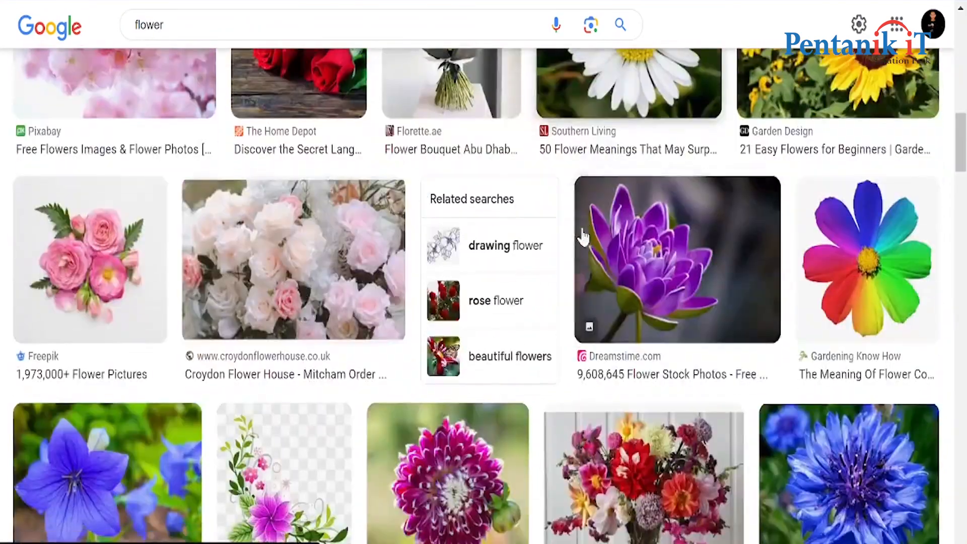
scroll(518, 241, "down", 10)
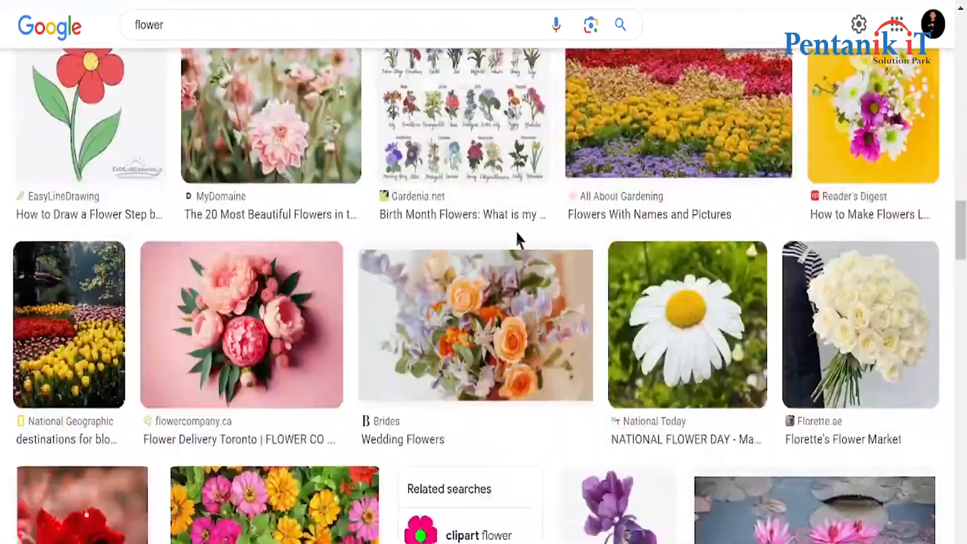
scroll(576, 255, "down", 2)
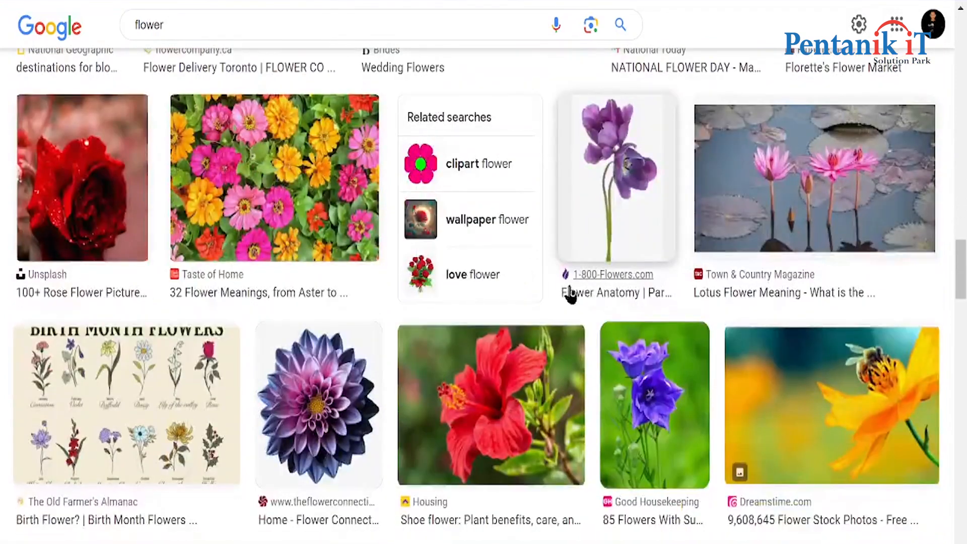
scroll(360, 250, "down", 3)
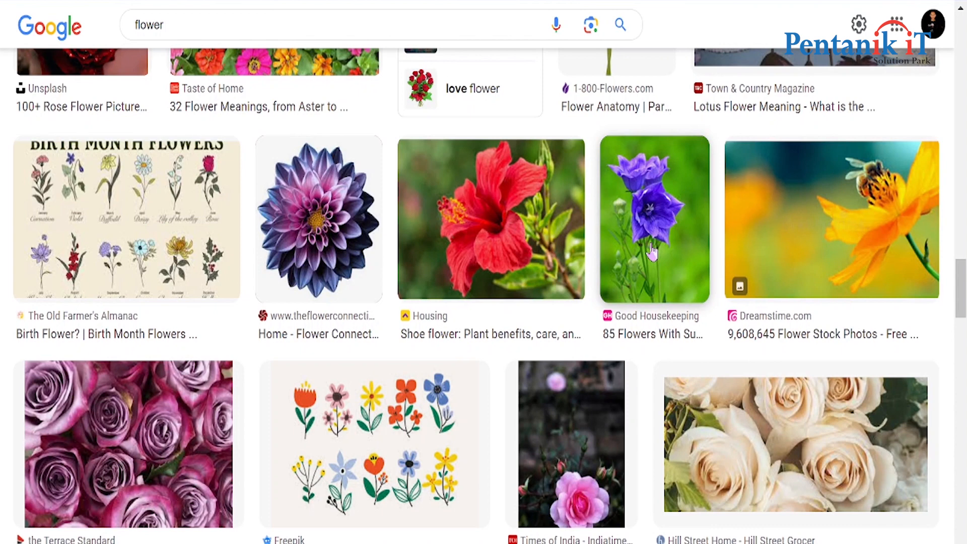
scroll(652, 252, "down", 10)
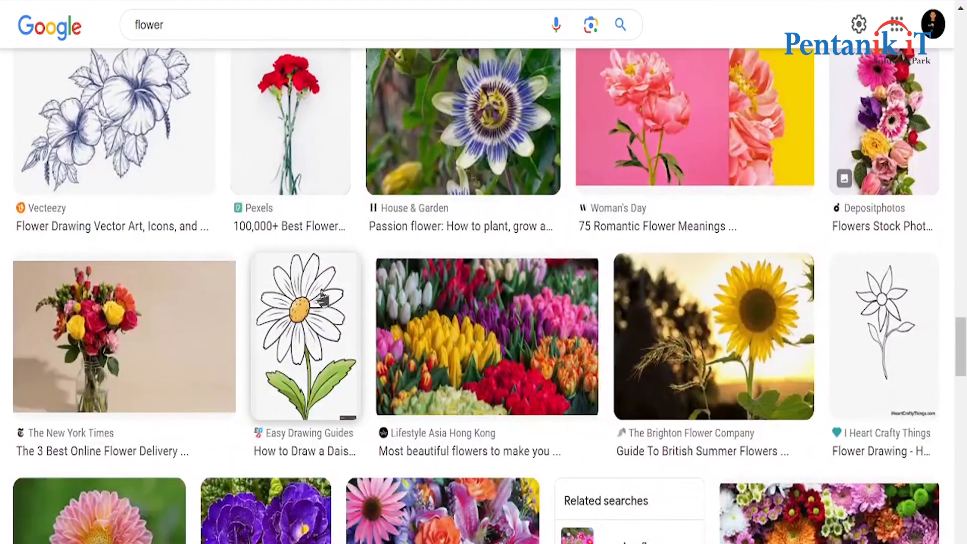
scroll(324, 297, "down", 3)
scroll(324, 293, "down", 10)
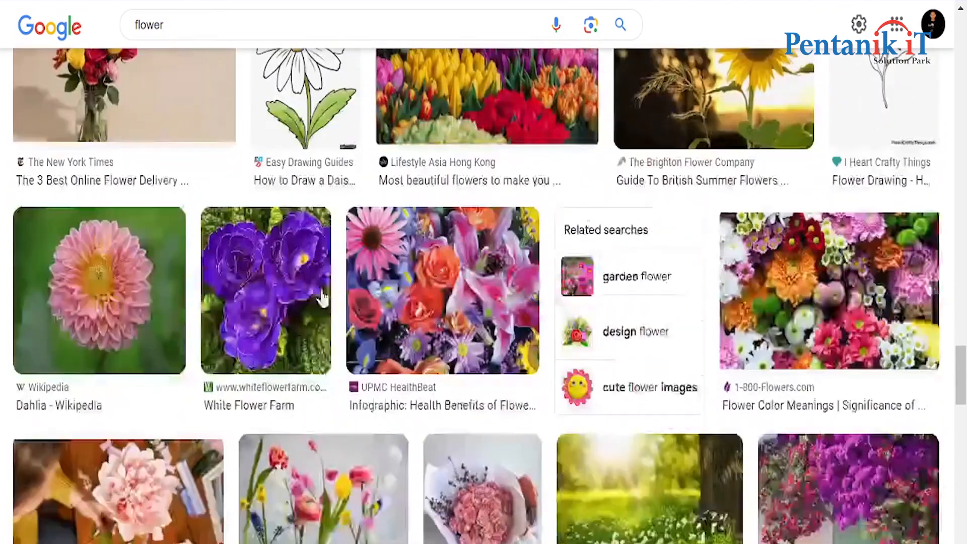
scroll(323, 299, "down", 12)
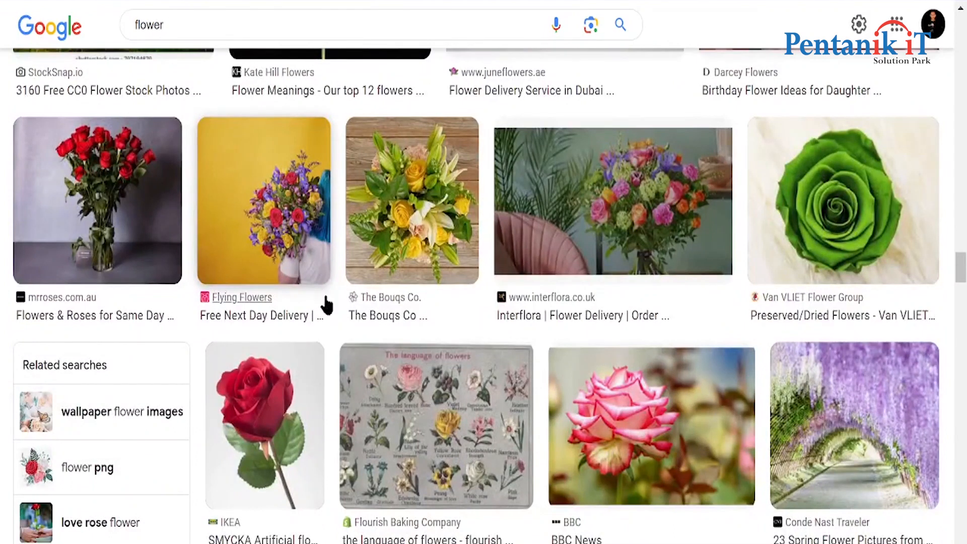
Open the preview of the green rose from Van VLIET Flower Group and copy the image
left_click(771, 274)
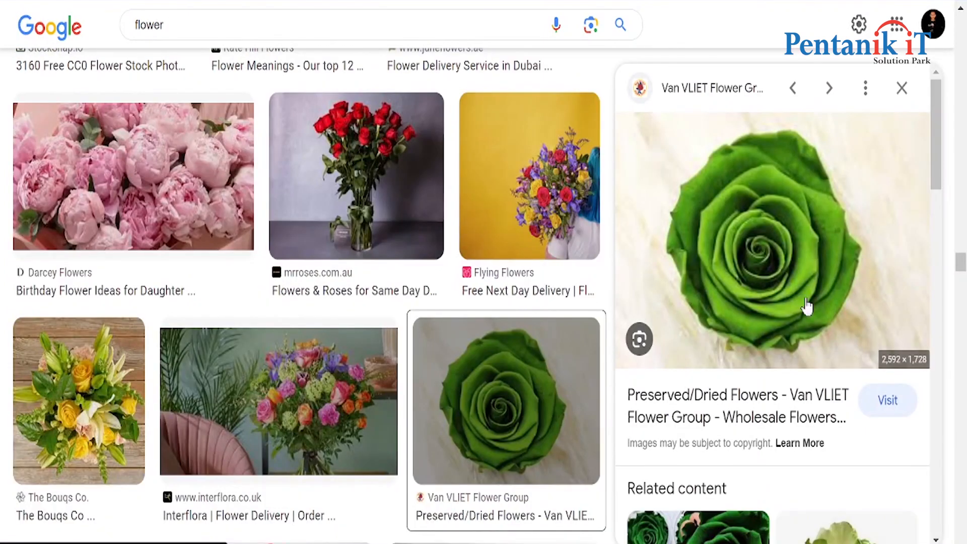
scroll(778, 277, "down", 6)
scroll(780, 277, "up", 6)
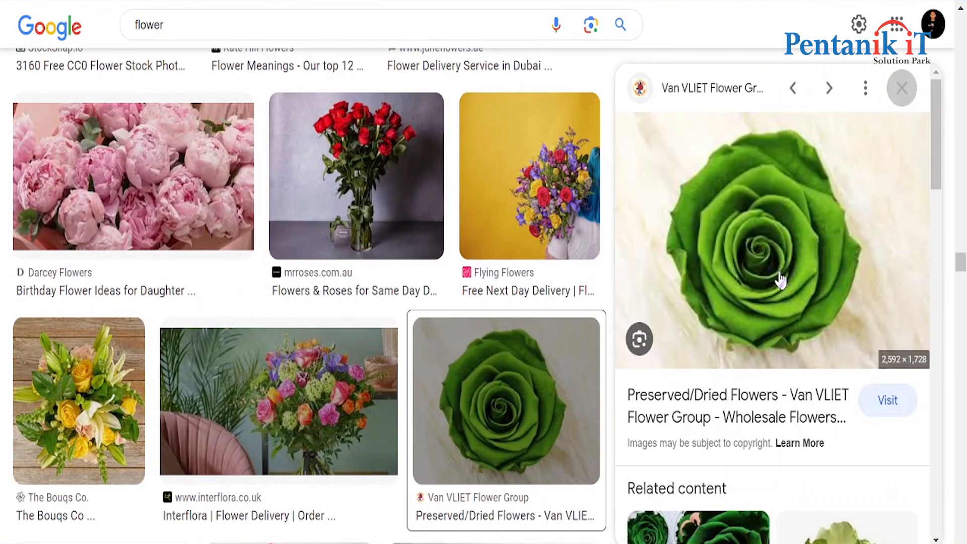
right_click(767, 201)
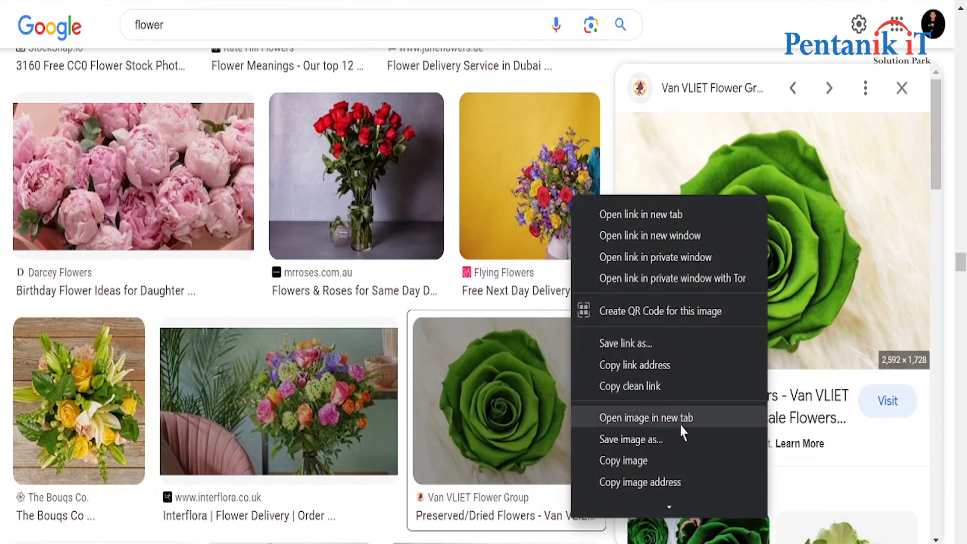
left_click(639, 460)
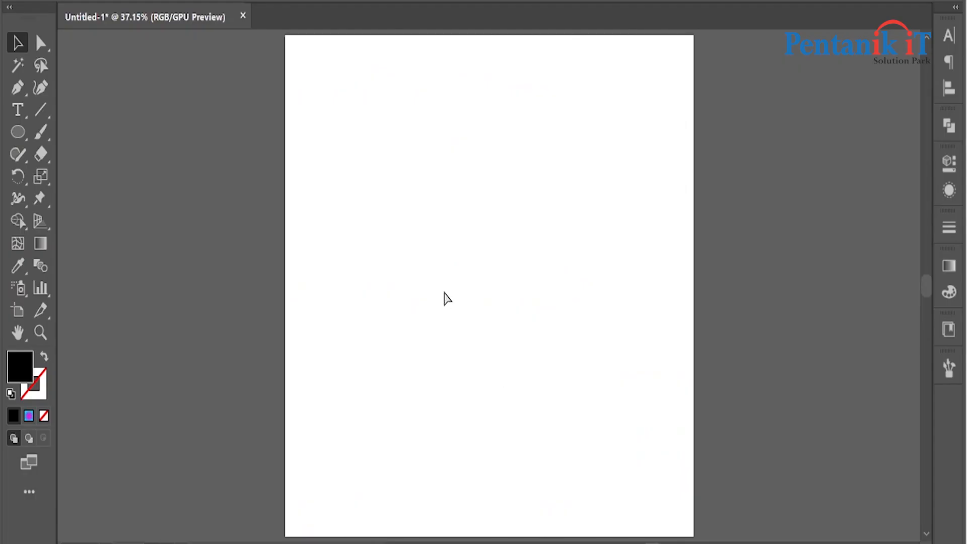
Switch to Illustrator and paste the copied green rose image into the blank document
key("ctrl+v")
key("ctrl+minus")
key("ctrl+minus")
key("ctrl+minus")
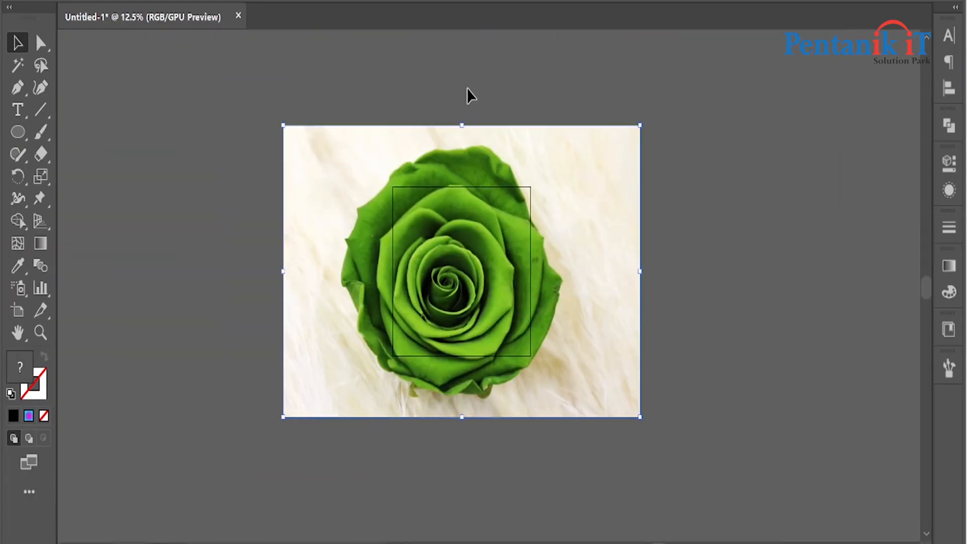
Scale the pasted rose image down to fit inside the artboard and lock it in place
left_click_drag(461, 124, 462, 235)
scroll(484, 258, "up", 4)
key("ctrl+2")
scroll(422, 294, "up", 1)
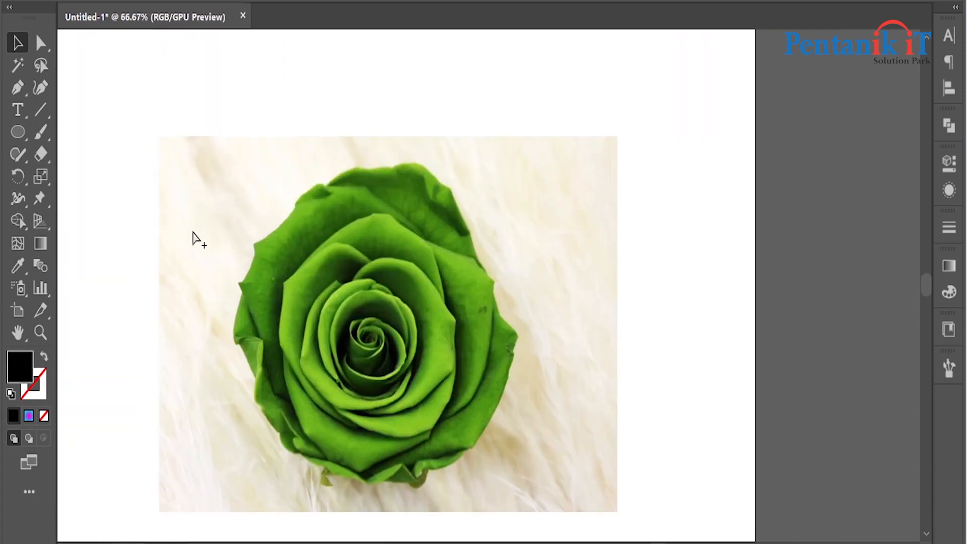
Activate the Paintbrush tool, accept its options with Edit Selected Paths within 12 pixels, and show the available brushes
left_click(41, 132)
double_click(41, 132)
left_click(634, 353)
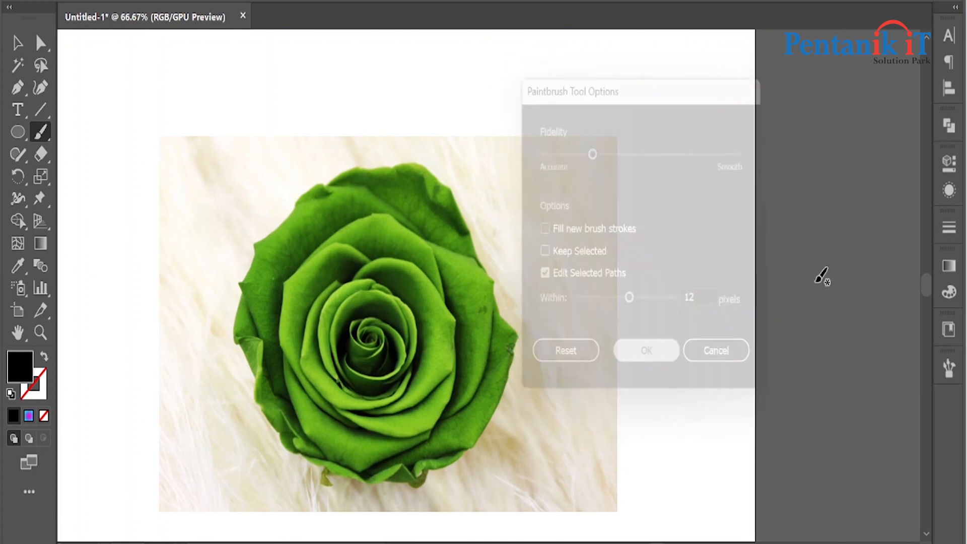
left_click(950, 368)
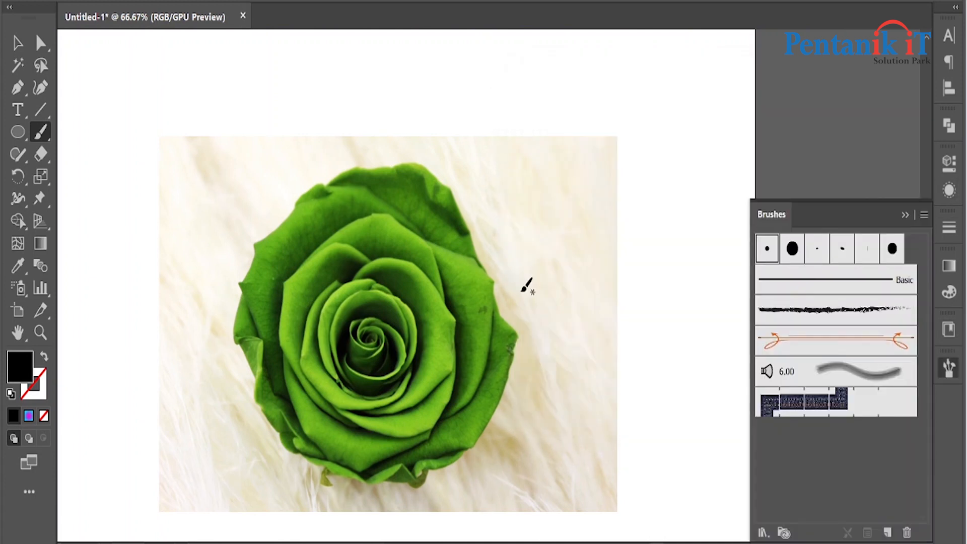
Try the first, third and fourth calligraphic brushes with test strokes, undoing each stroke
mouse_move(440, 219)
left_mouse_down()
mouse_move(588, 115)
mouse_move(609, 190)
left_mouse_up()
key("ctrl+z")
left_click(817, 252)
left_click_drag(671, 257, 719, 295)
key("ctrl+z")
left_click(851, 251)
mouse_move(655, 237)
left_mouse_down()
mouse_move(729, 175)
mouse_move(639, 337)
left_mouse_up()
key("ctrl+z")
Choose the very thin fifth calligraphic brush and try it with a test stroke, undoing that stroke
left_click(870, 252)
left_click_drag(670, 259, 678, 341)
key("ctrl+z")
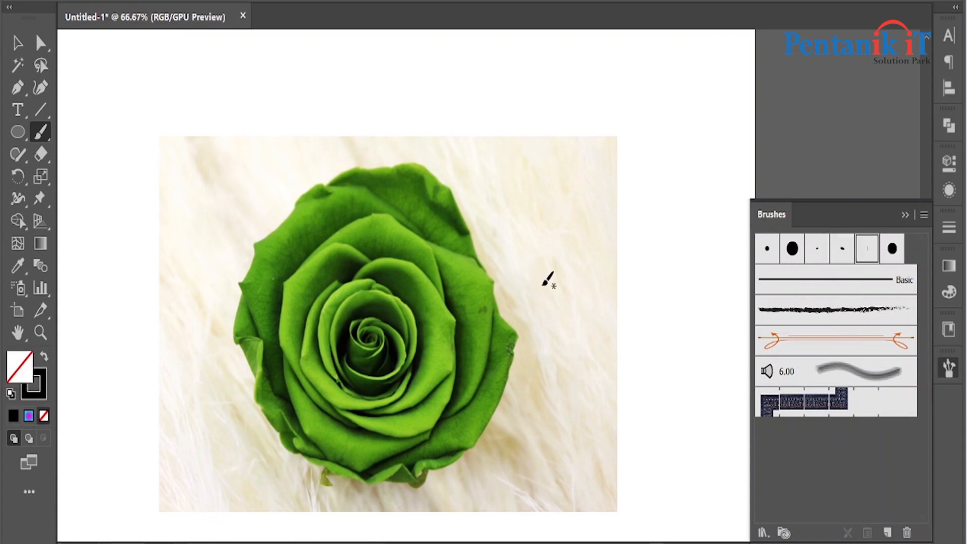
Trace the rose's top outer petal along its wavy outline and right edge, plus the inner fold beneath it
scroll(370, 253, "up", 2)
scroll(369, 253, "down", 1)
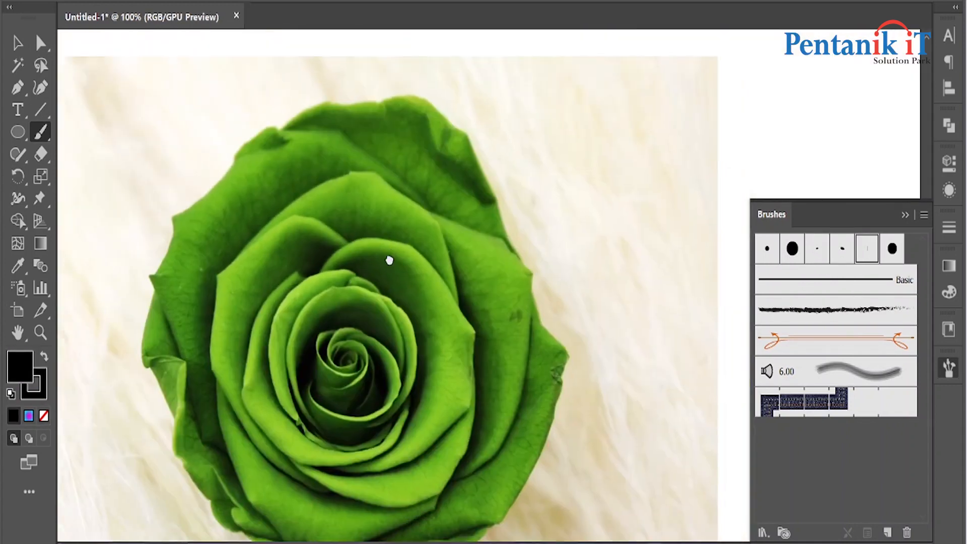
mouse_move(281, 132)
left_mouse_down()
mouse_move(297, 108)
mouse_move(400, 90)
left_mouse_up()
key("ctrl+z")
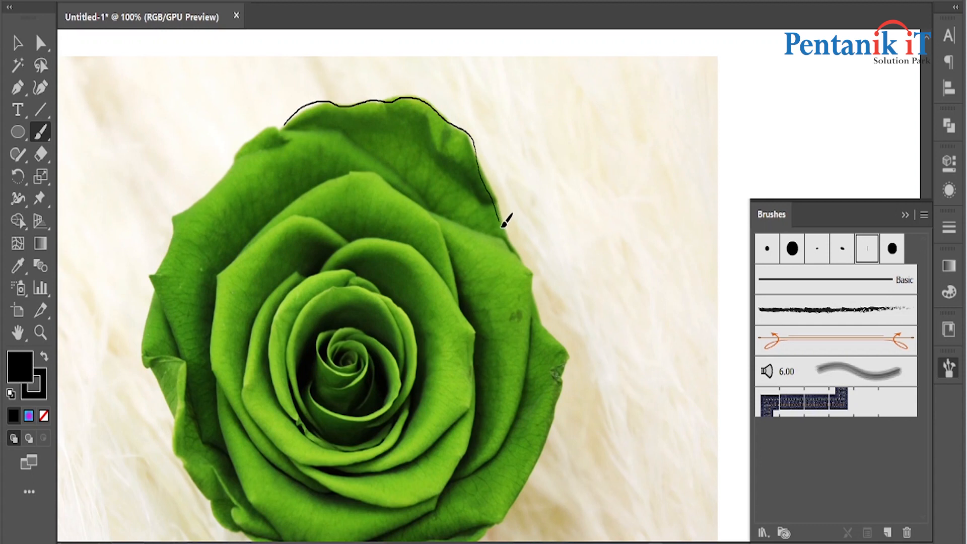
left_click_drag(528, 286, 529, 325)
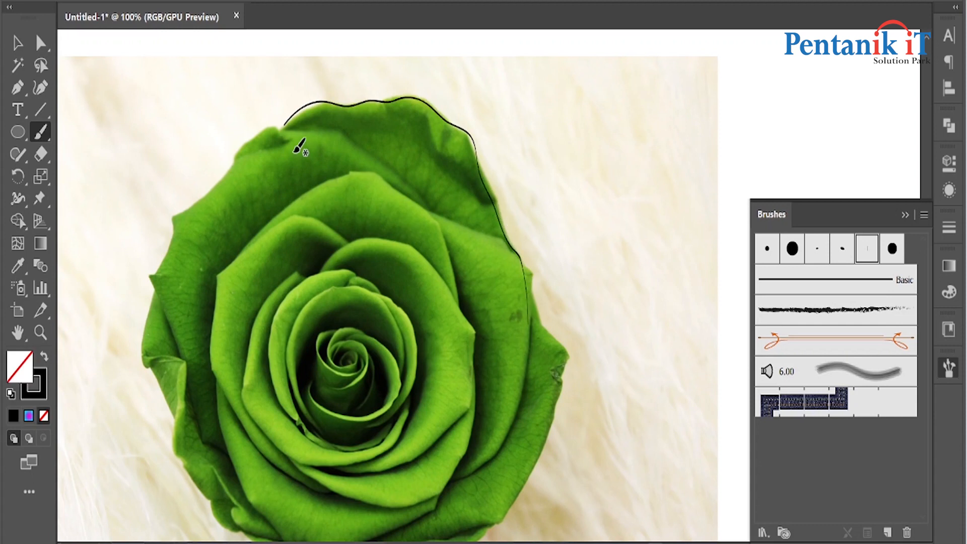
mouse_move(270, 119)
left_mouse_down()
mouse_move(323, 132)
mouse_move(396, 177)
mouse_move(449, 305)
left_mouse_up()
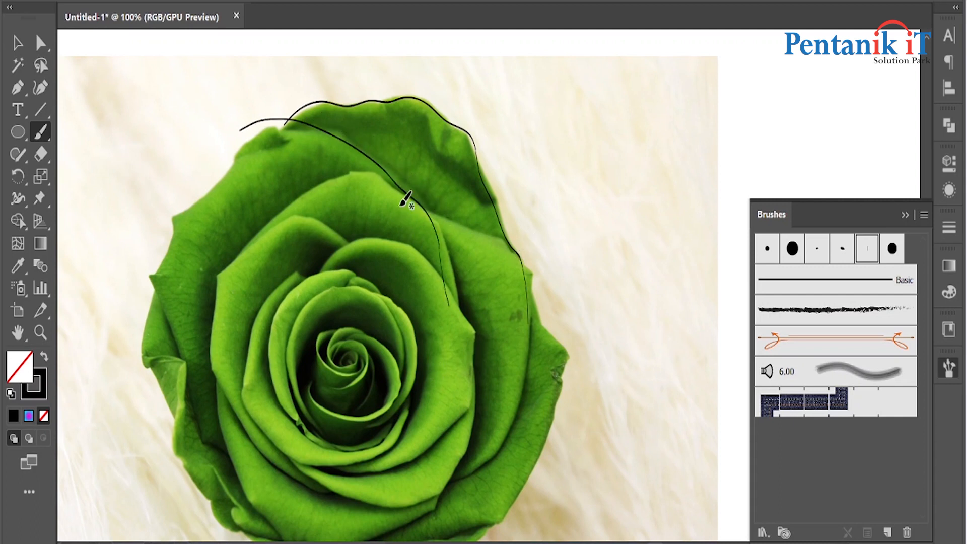
Trace the large right petal from its upper edge around its outer side and back beneath the rose's centre
left_click_drag(404, 203, 453, 207)
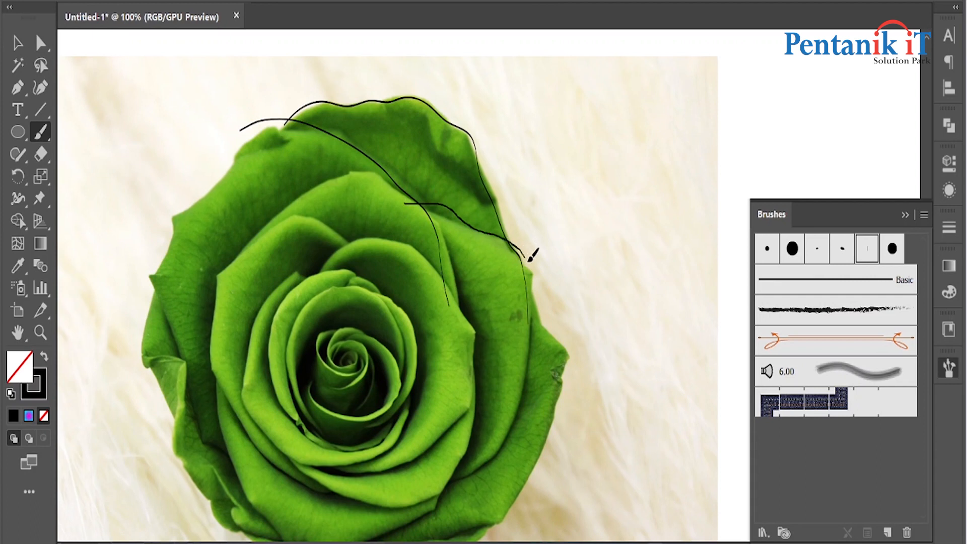
left_click_drag(535, 332, 521, 410)
mouse_move(482, 464)
left_mouse_down()
mouse_move(444, 466)
mouse_move(397, 446)
left_mouse_up()
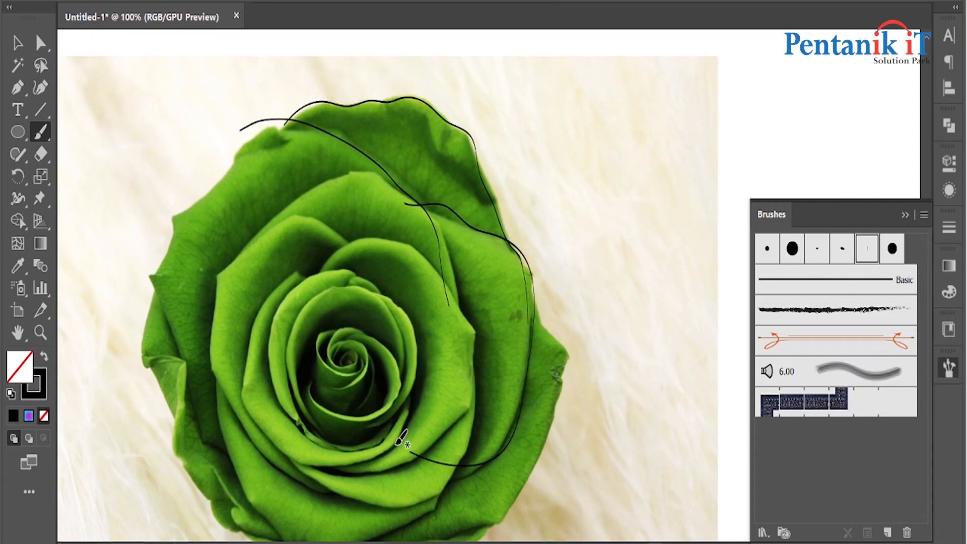
Paint the outline of the left outer petals, including the inner fold and outer edge of the lower-left petal
scroll(515, 378, "up", 3)
scroll(538, 290, "down", 3)
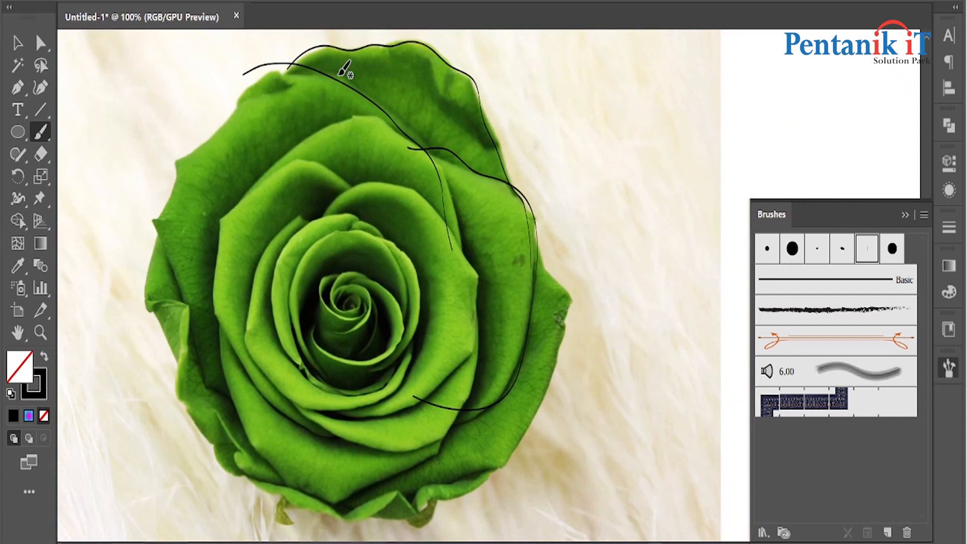
mouse_move(323, 69)
left_mouse_down()
mouse_move(266, 83)
mouse_move(228, 124)
left_mouse_up()
mouse_move(169, 193)
left_mouse_down()
mouse_move(158, 246)
mouse_move(200, 361)
left_mouse_up()
mouse_move(156, 210)
left_mouse_down()
mouse_move(145, 275)
mouse_move(155, 316)
left_mouse_up()
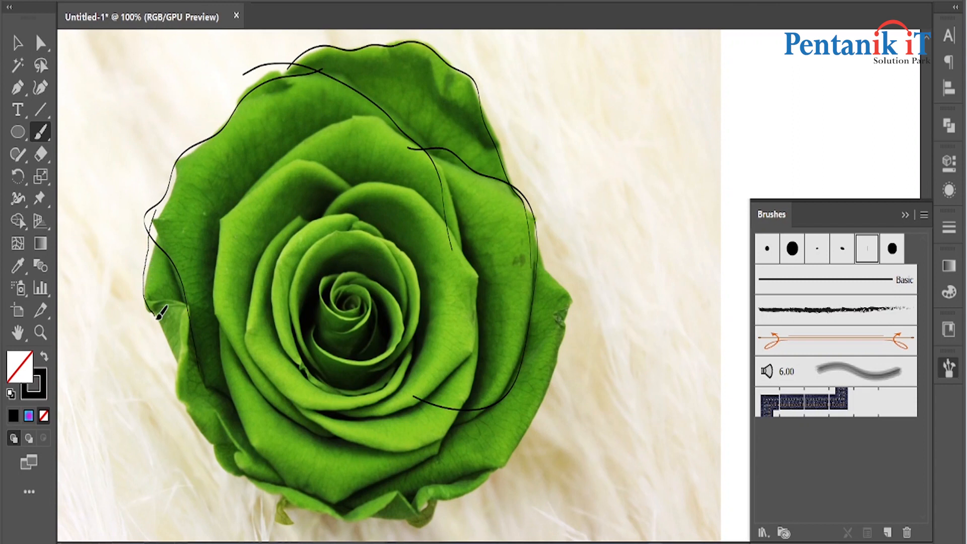
Trace the wavy outer edge along the lower left and bottom of the rose, then outline the lower-right petal
left_click_drag(177, 366, 197, 419)
left_click_drag(233, 472, 336, 518)
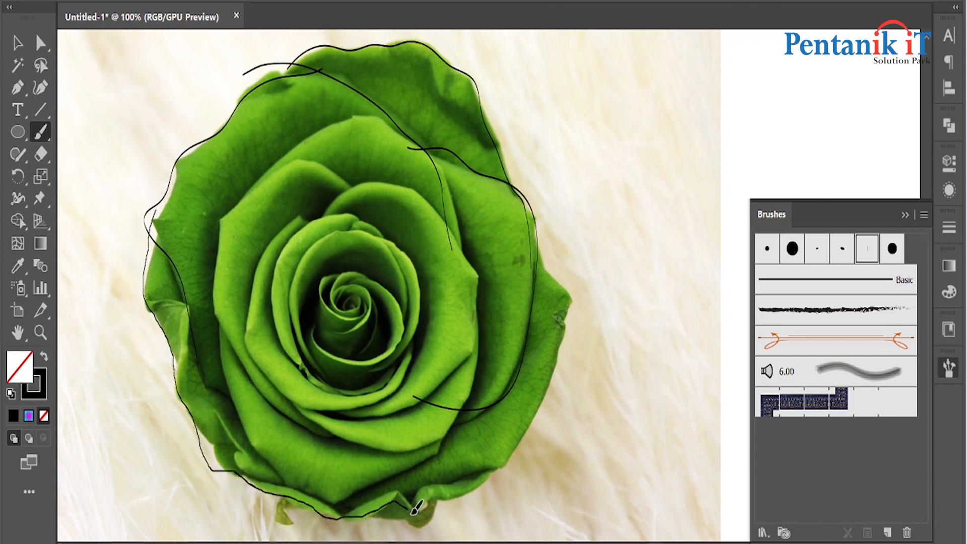
left_click_drag(509, 428, 514, 419)
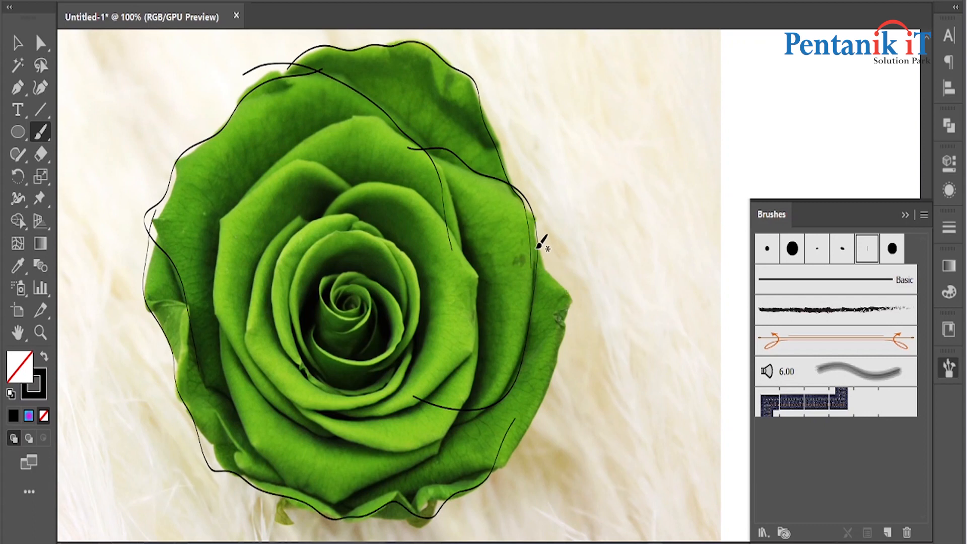
mouse_move(556, 387)
left_mouse_down()
mouse_move(496, 461)
mouse_move(437, 481)
left_mouse_up()
scroll(443, 469, "down", 2)
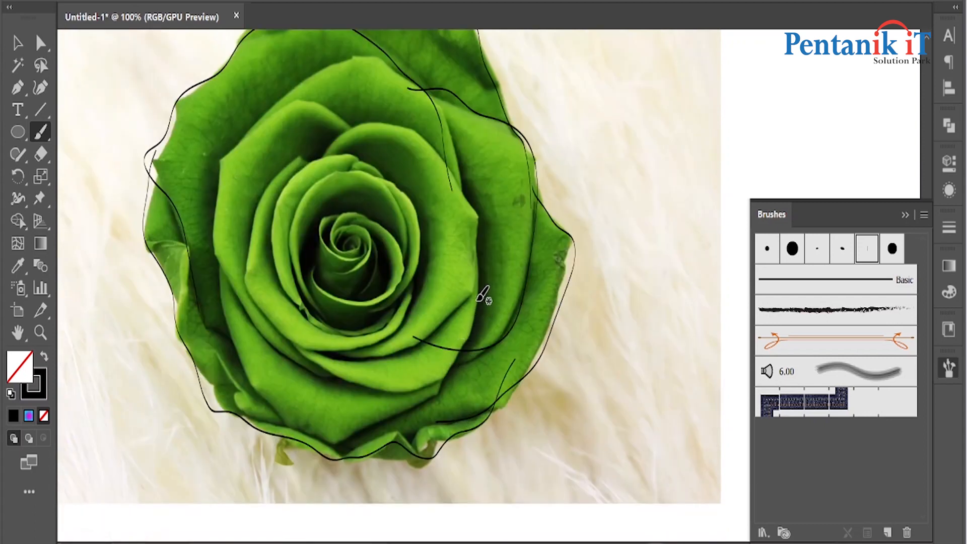
Trace the lower and left petals of the rose's middle ring
mouse_move(472, 204)
left_mouse_down()
mouse_move(478, 301)
mouse_move(466, 345)
mouse_move(438, 384)
mouse_move(406, 392)
mouse_move(364, 384)
mouse_move(313, 347)
left_mouse_up()
scroll(352, 340, "down", 2)
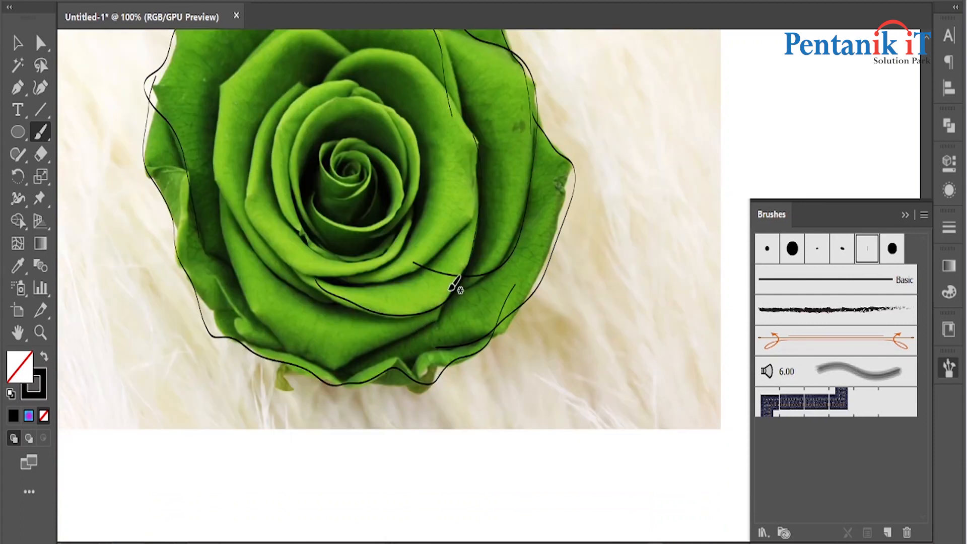
mouse_move(444, 289)
left_mouse_down()
mouse_move(405, 333)
mouse_move(342, 364)
mouse_move(290, 346)
mouse_move(252, 293)
mouse_move(224, 160)
left_mouse_up()
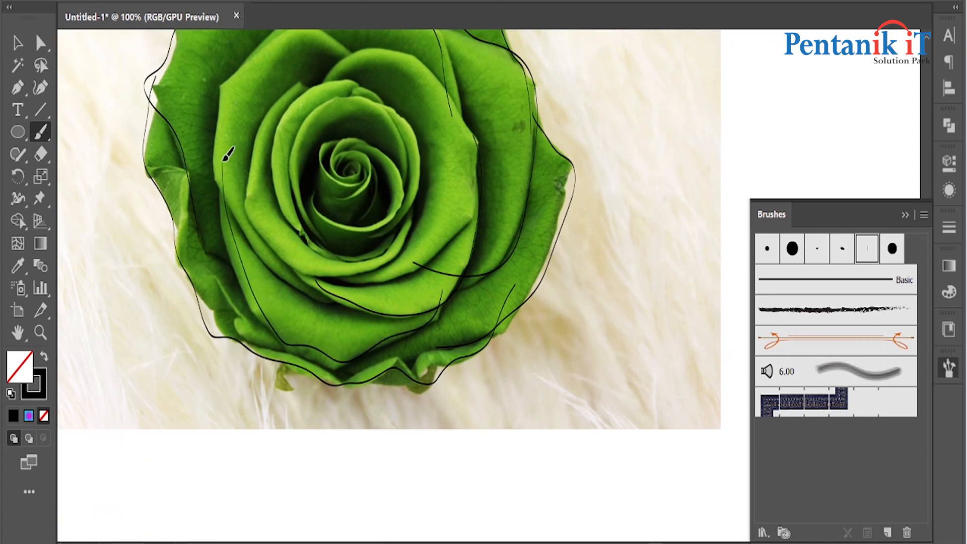
scroll(227, 153, "up", 1)
left_click_drag(285, 323, 242, 281)
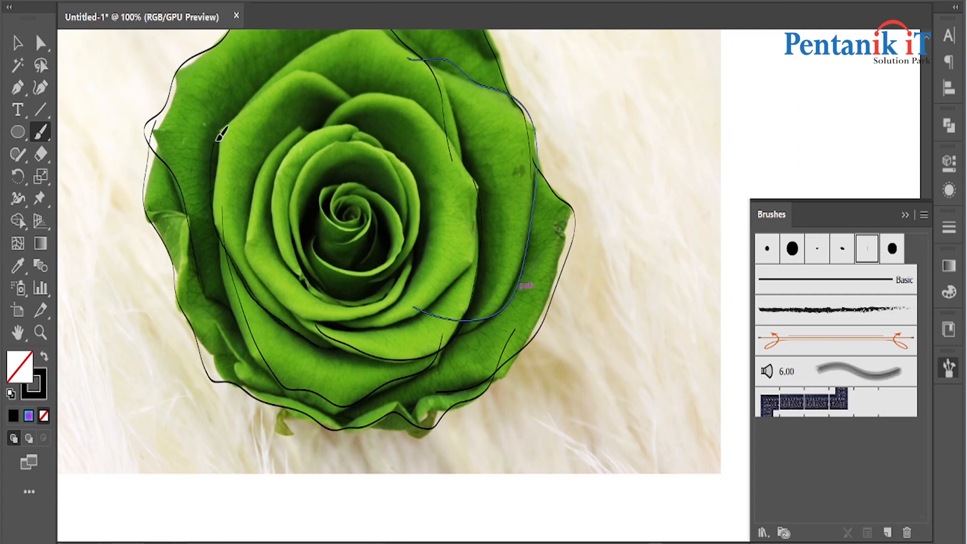
Paint the upper-left, top and right petal edges of the rose's middle ring
left_click_drag(289, 76, 355, 93)
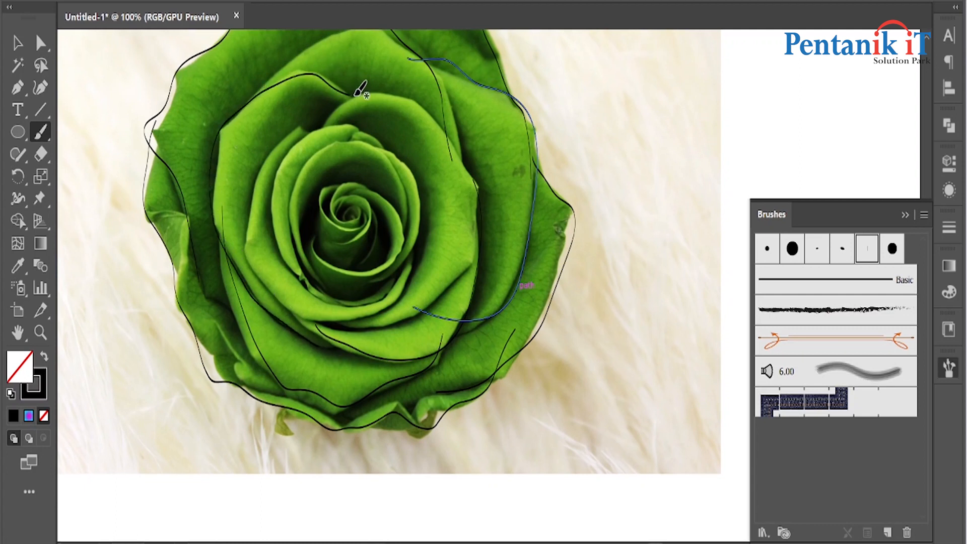
scroll(327, 111, "up", 1)
mouse_move(253, 164)
left_mouse_down()
mouse_move(273, 127)
mouse_move(360, 83)
left_mouse_up()
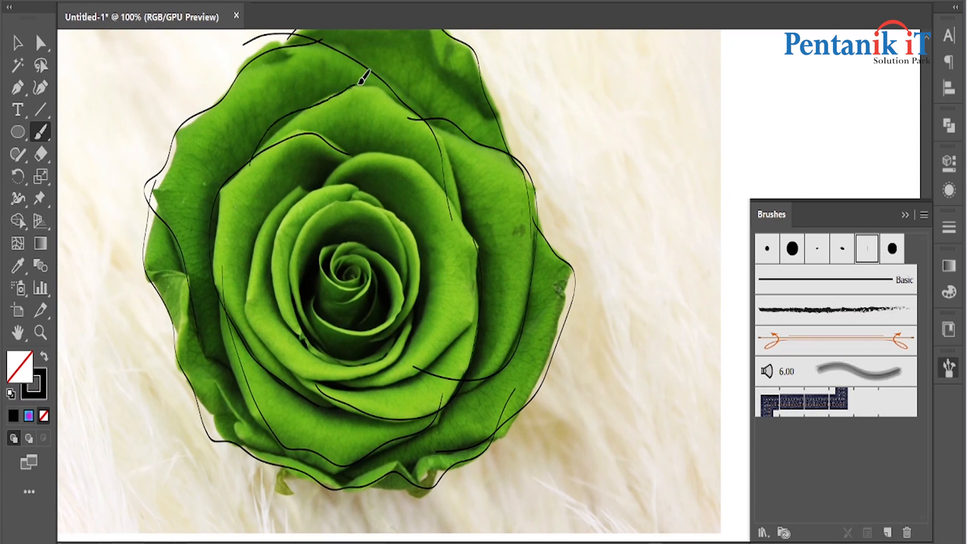
scroll(423, 109, "down", 1)
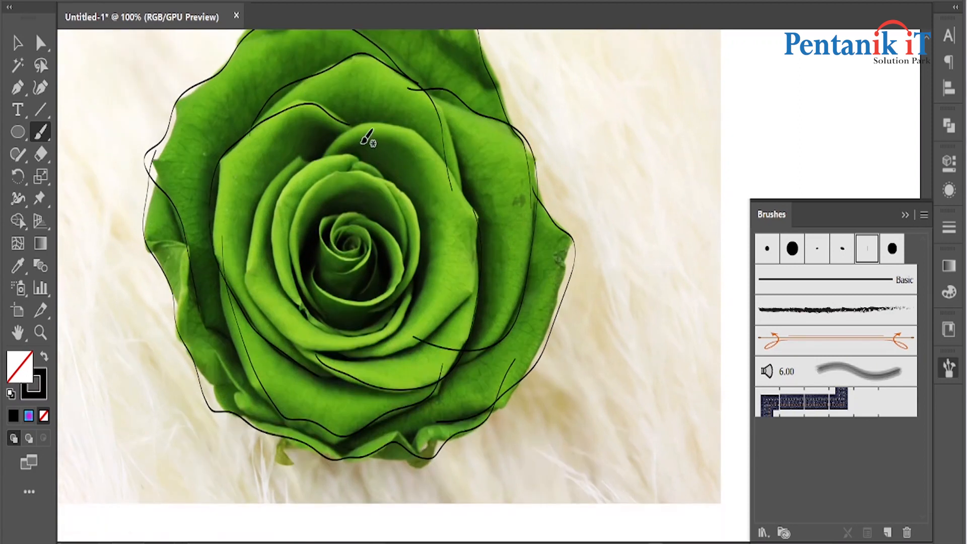
mouse_move(328, 156)
left_mouse_down()
mouse_move(350, 120)
mouse_move(383, 119)
mouse_move(433, 150)
mouse_move(474, 216)
mouse_move(474, 269)
mouse_move(457, 304)
mouse_move(413, 337)
left_mouse_up()
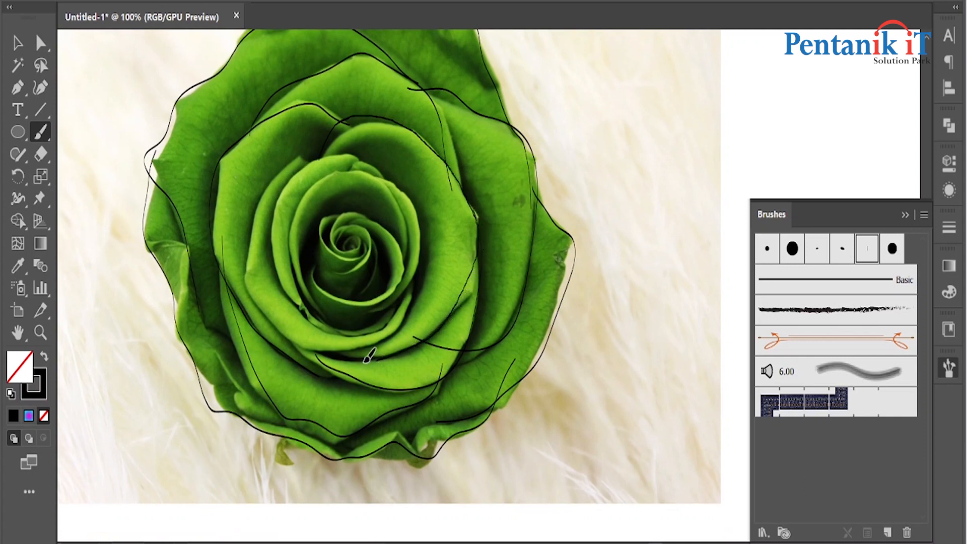
Trace the petal enclosing the rose's centre from its lower right around the left side to its upper edge
scroll(348, 337, "down", 1)
scroll(371, 305, "up", 1)
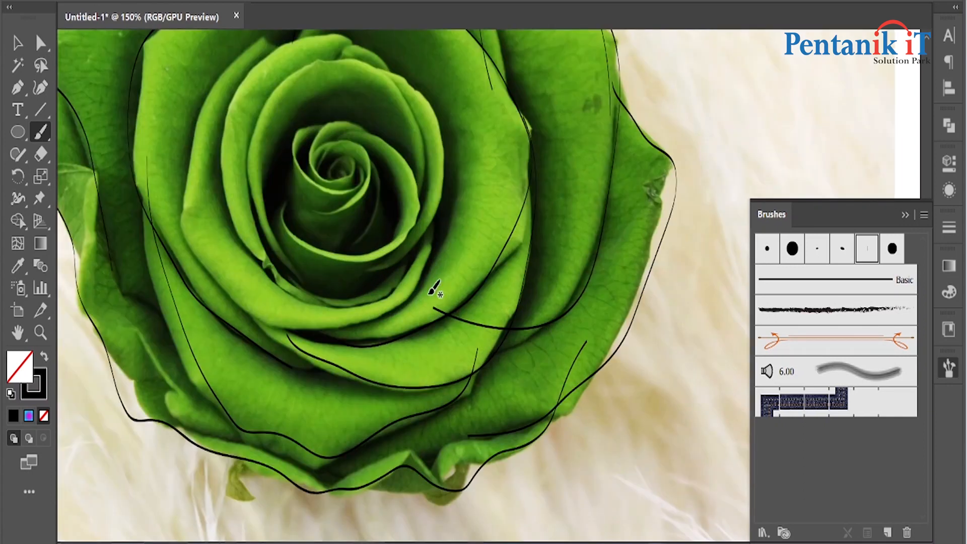
mouse_move(430, 253)
left_mouse_down()
mouse_move(363, 324)
mouse_move(315, 330)
mouse_move(233, 291)
mouse_move(204, 244)
mouse_move(192, 154)
mouse_move(214, 74)
left_mouse_up()
left_click_drag(278, 36, 321, 66)
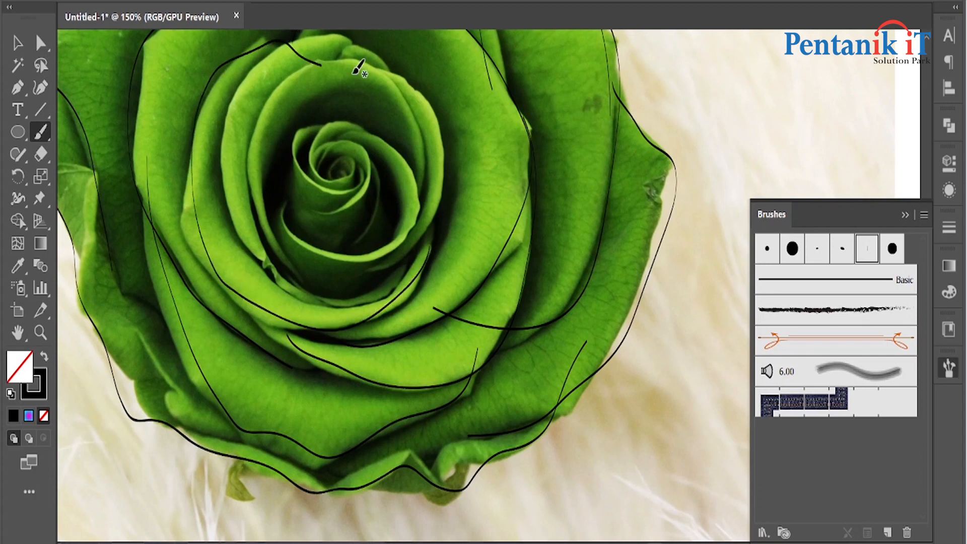
Trace the two narrow inner petals along the left side of the rose's centre
scroll(281, 233, "up", 2)
scroll(364, 353, "up", 1)
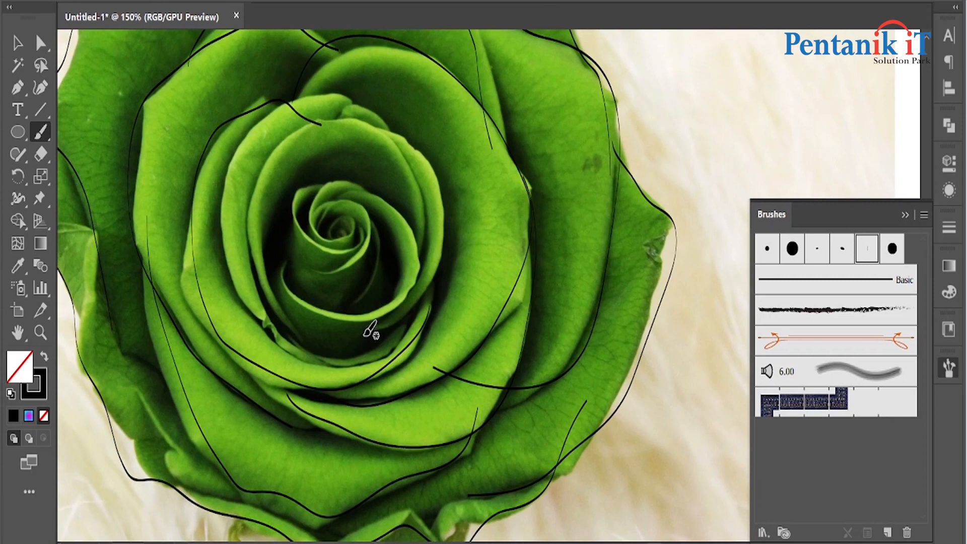
mouse_move(302, 357)
left_mouse_down()
mouse_move(265, 334)
mouse_move(238, 275)
left_mouse_up()
mouse_move(272, 111)
left_mouse_down()
mouse_move(343, 94)
mouse_move(353, 121)
mouse_move(297, 126)
left_mouse_up()
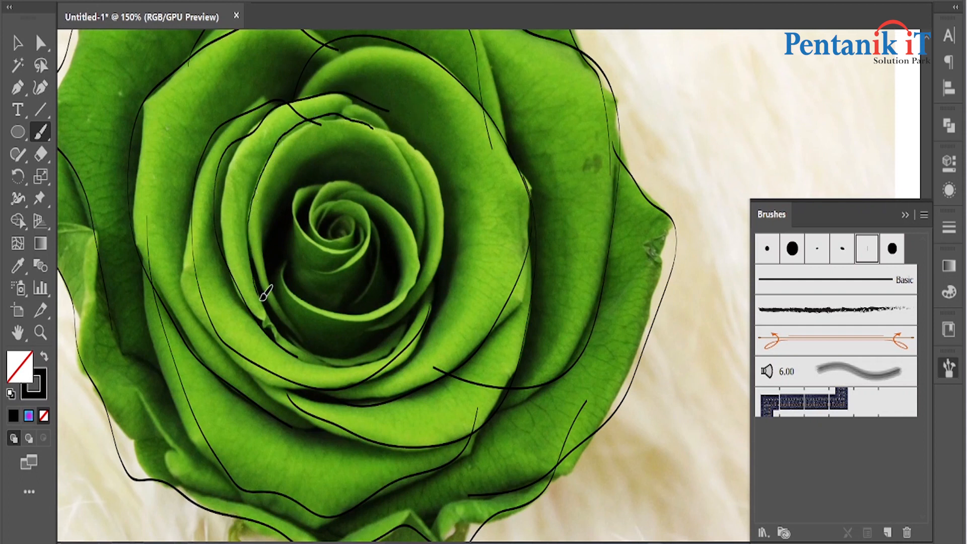
left_click_drag(285, 325, 308, 342)
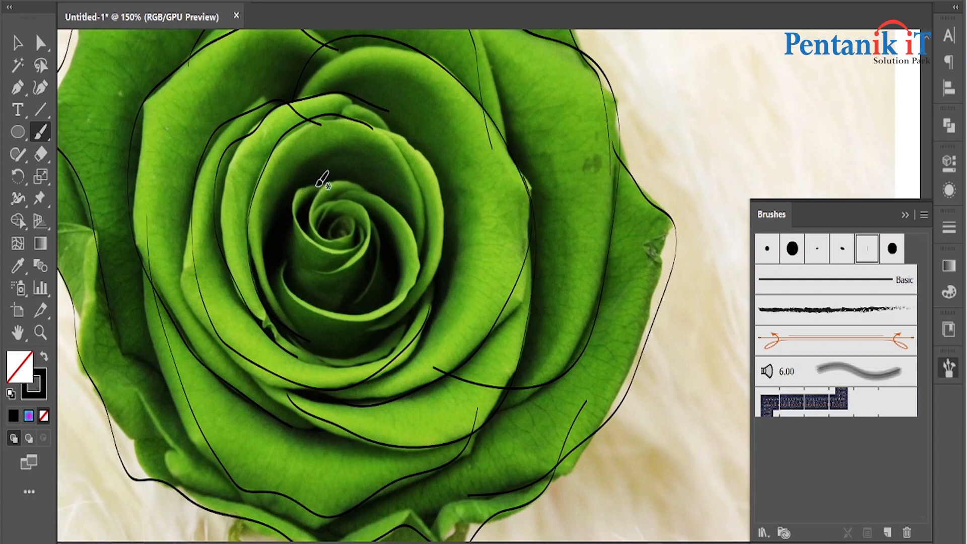
Paint the spiral at the rose's centre and the small curled petals around it
mouse_move(301, 199)
left_mouse_down()
mouse_move(294, 222)
mouse_move(320, 246)
mouse_move(347, 248)
mouse_move(357, 229)
mouse_move(333, 230)
left_mouse_up()
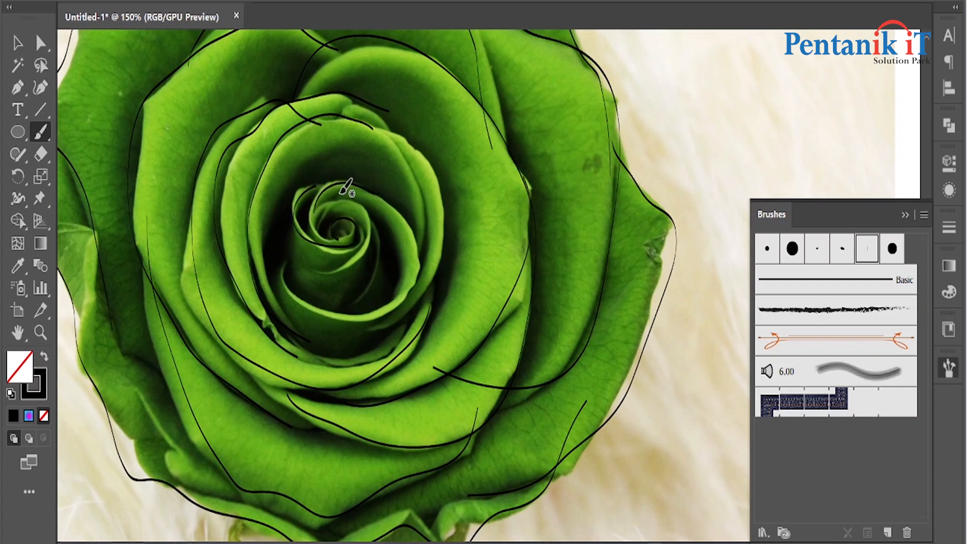
mouse_move(346, 196)
left_mouse_down()
mouse_move(371, 193)
mouse_move(397, 209)
left_mouse_up()
left_click_drag(316, 270, 354, 259)
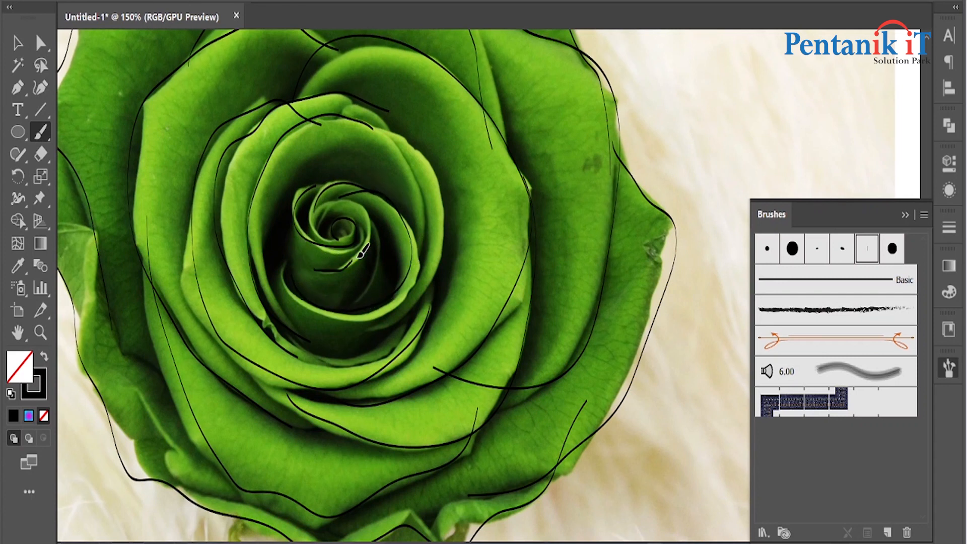
Add a stroke along the lower-left edge of the middle petal ring
scroll(370, 237, "down", 3)
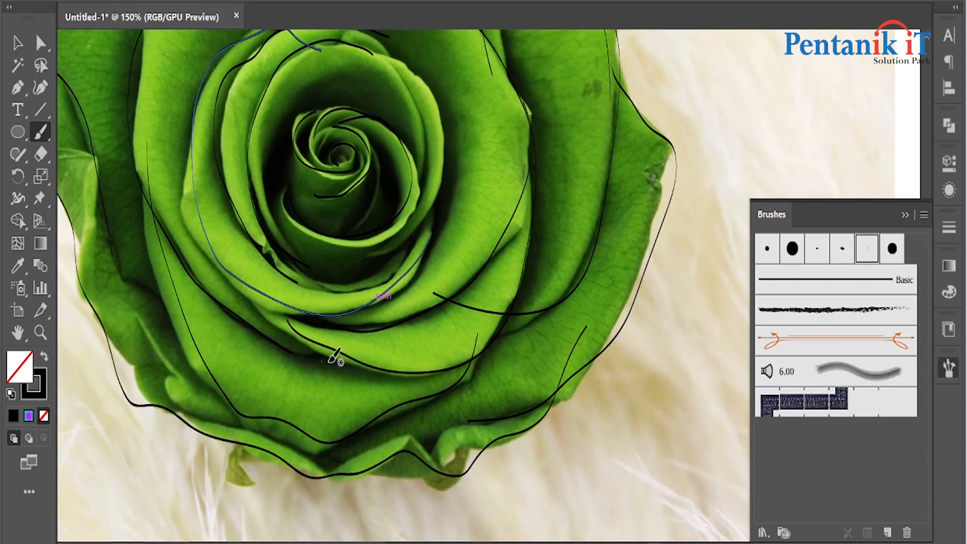
mouse_move(381, 356)
left_mouse_down()
mouse_move(326, 359)
mouse_move(294, 352)
left_mouse_up()
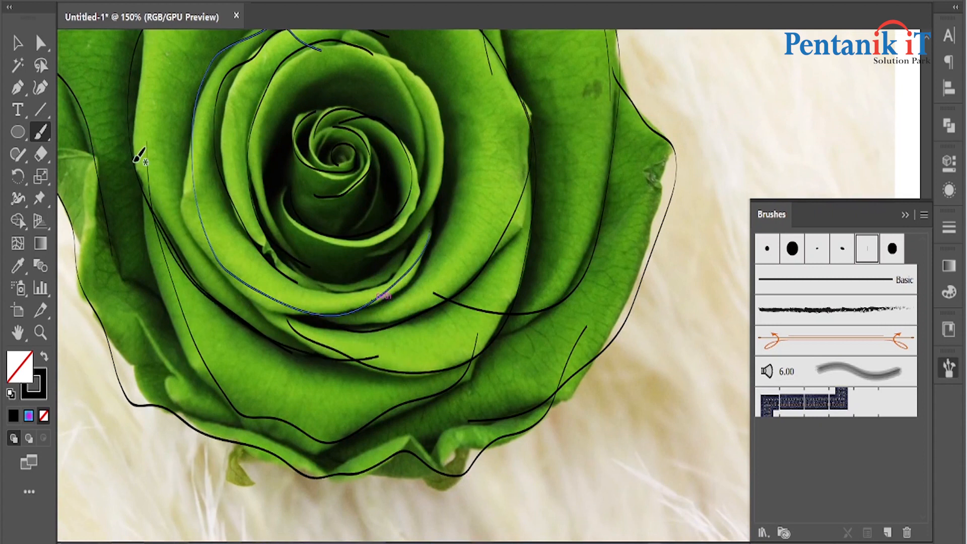
scroll(190, 188, "up", 5)
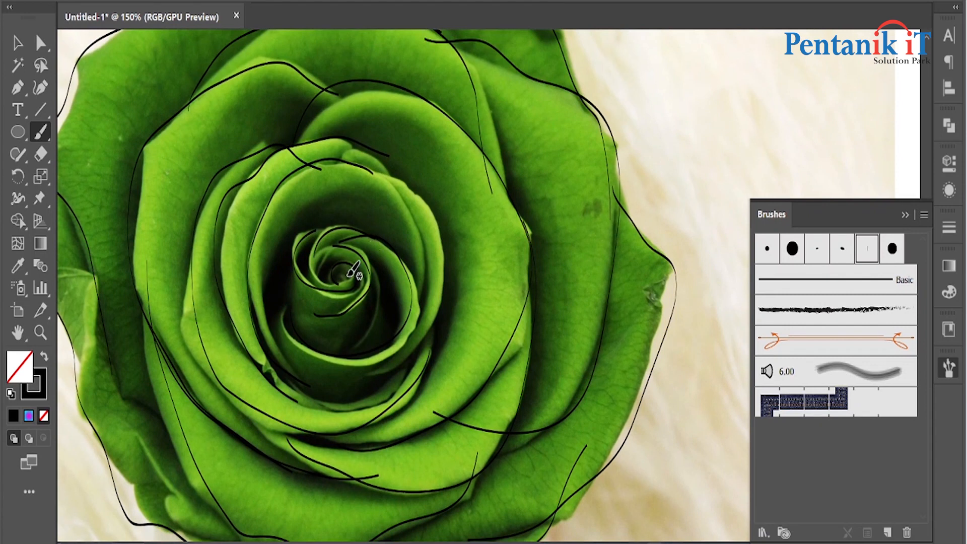
scroll(570, 297, "down", 1)
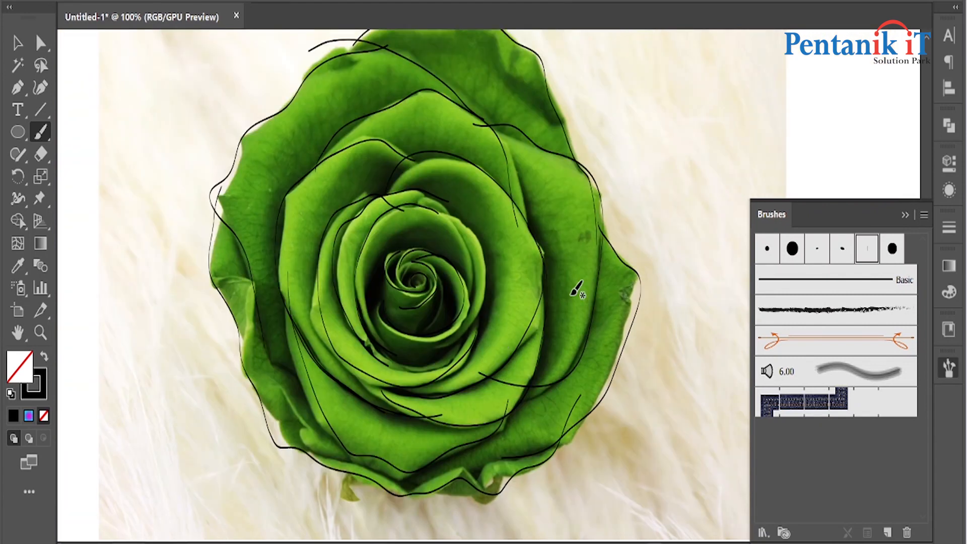
Unlock the rose photo, move it to the right of the line drawing, and deselect it
scroll(520, 274, "down", 1)
left_click(18, 45)
key("ctrl+alt+2")
left_click_drag(312, 276, 649, 207)
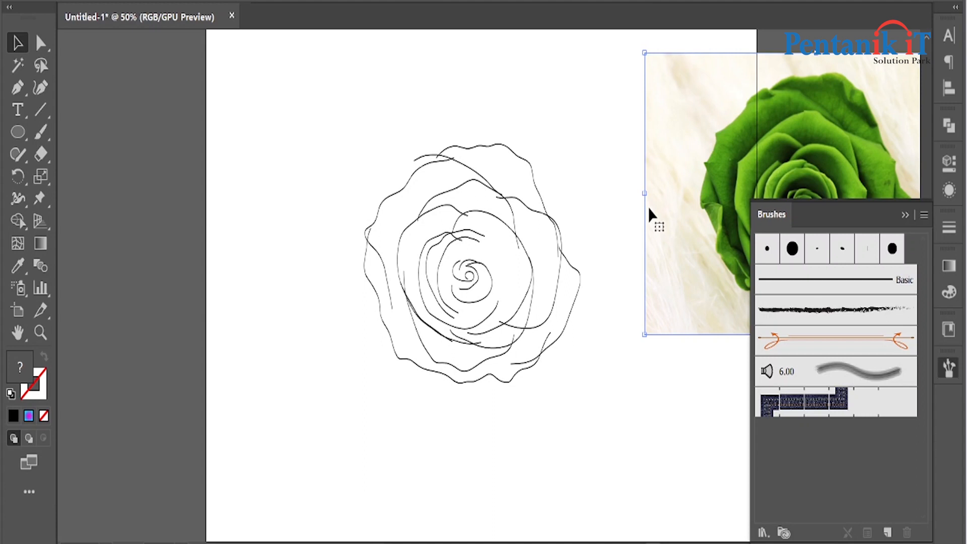
left_click(308, 191)
Select all brush strokes of the rose drawing and expand their appearance into filled shapes
scroll(309, 195, "right", 3)
mouse_move(215, 107)
left_mouse_down()
mouse_move(479, 526)
mouse_move(554, 483)
mouse_move(551, 490)
left_mouse_up()
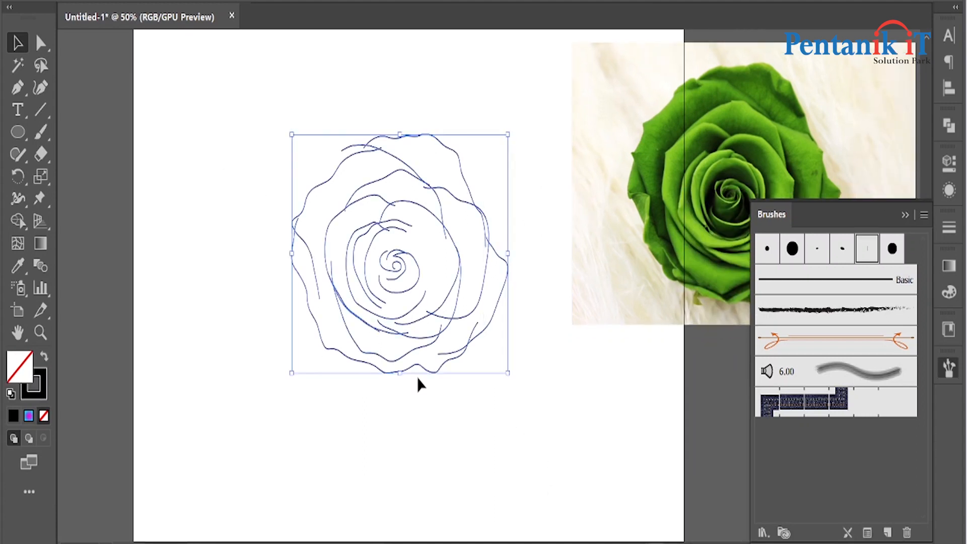
key("alt+o")
left_click(248, 172)
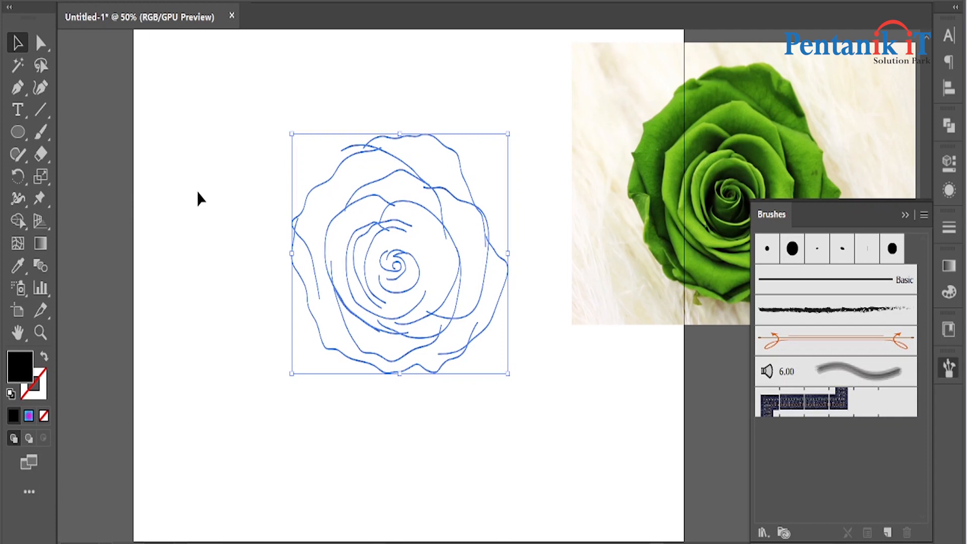
Trim the overshooting stroke ends where the outer petals meet at the rose's upper and left edges with the Shape Builder
left_click(18, 221)
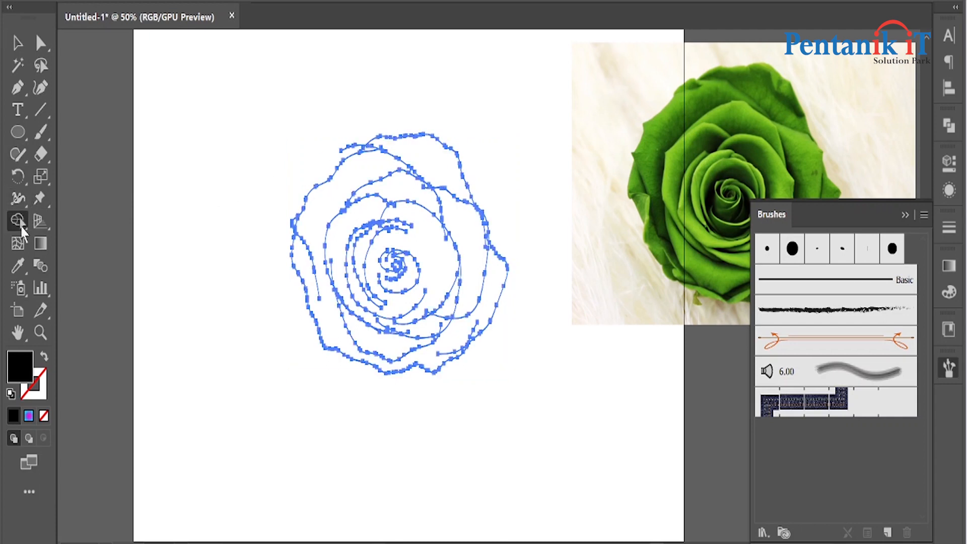
scroll(359, 144, "up", 4)
scroll(403, 188, "up", 2)
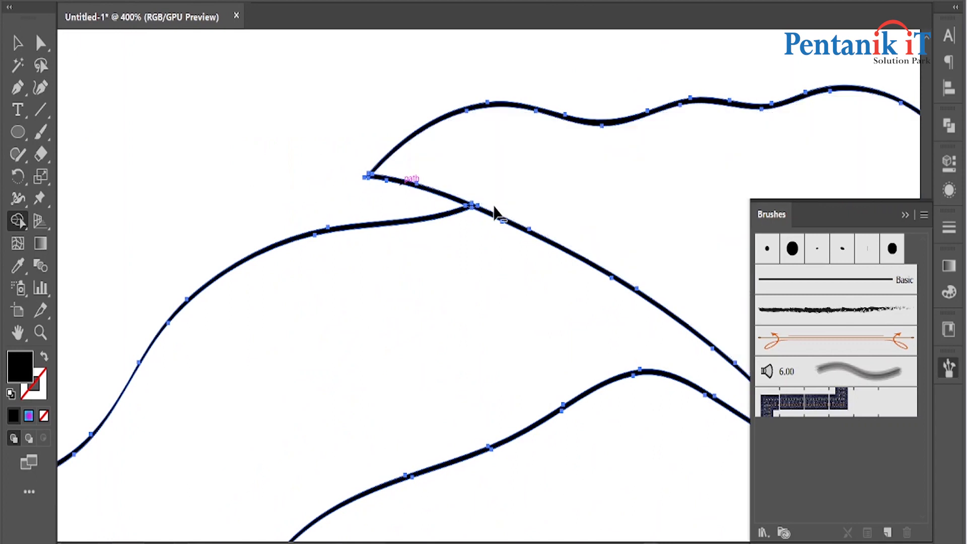
scroll(375, 161, "down", 5)
scroll(307, 272, "up", 3)
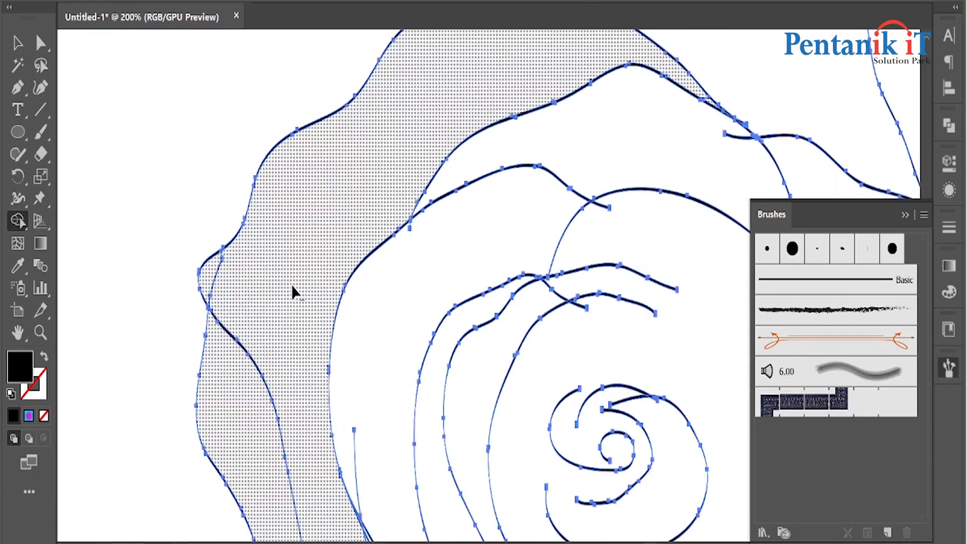
scroll(233, 278, "down", 3)
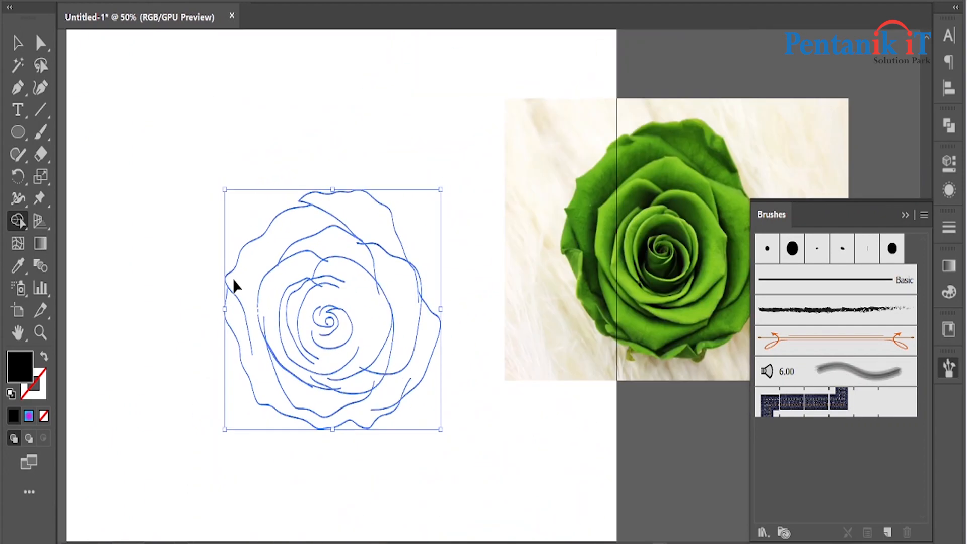
Remove the stray stroke end where the upper-right petal joins the neighbouring petal edge, keeping the whole drawing selected
scroll(239, 295, "up", 2)
scroll(479, 182, "up", 4)
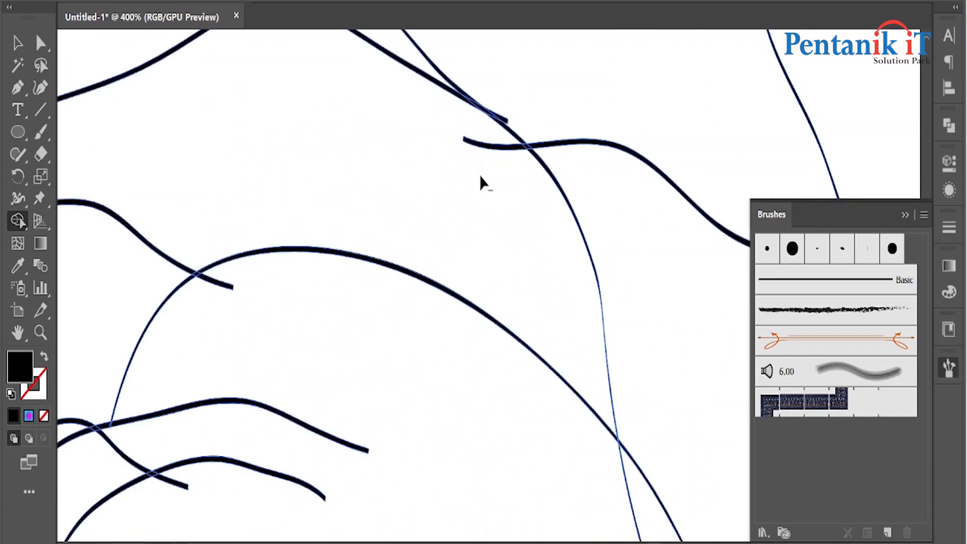
scroll(501, 100, "up", 3)
scroll(524, 190, "down", 4)
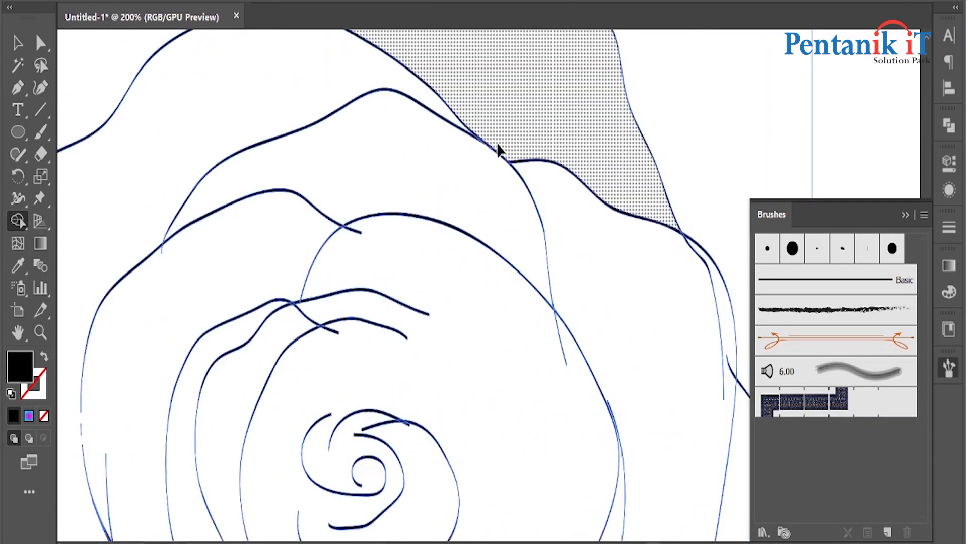
key("ctrl+a")
scroll(343, 237, "up", 3)
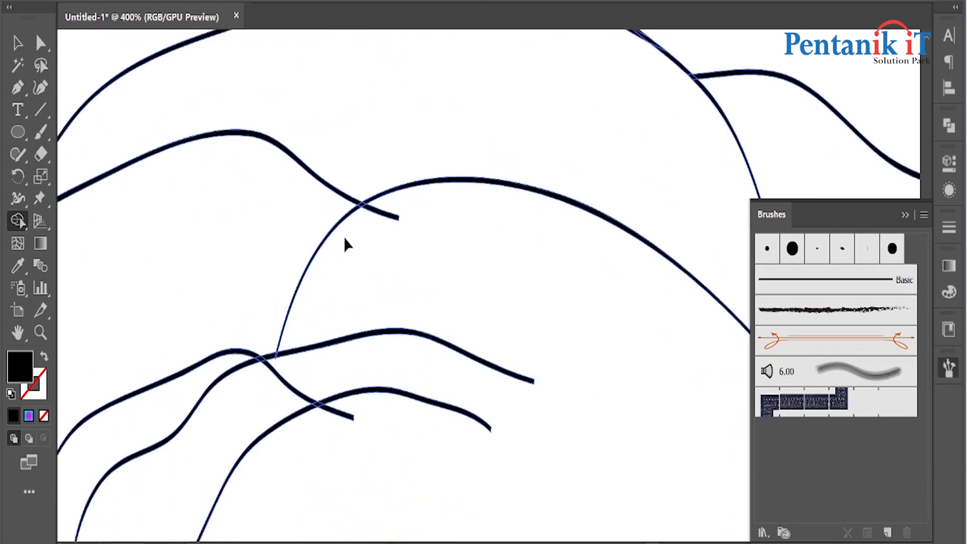
Trim the overlapping stroke ends of the middle petals and the short curls above the central spiral
scroll(385, 204, "down", 2)
scroll(375, 291, "down", 4)
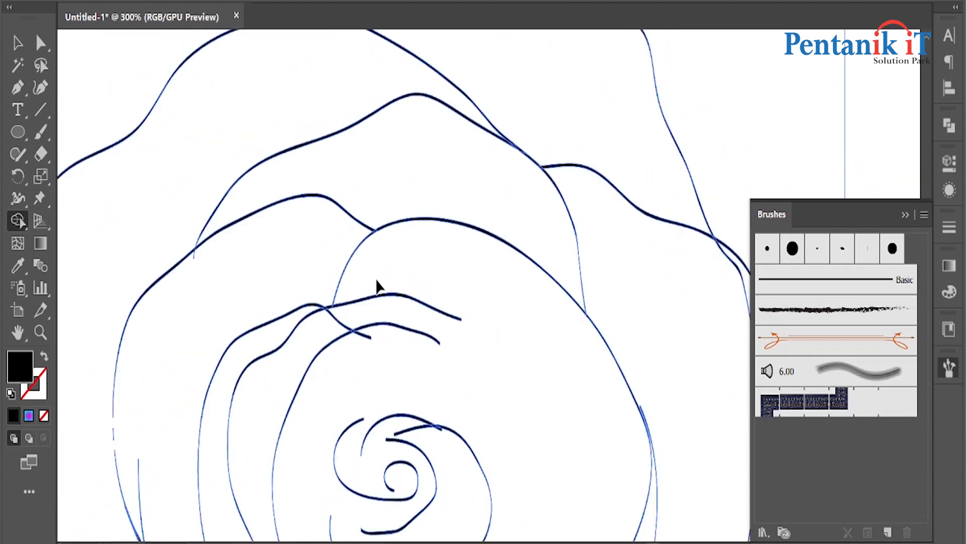
scroll(402, 304, "up", 2)
scroll(424, 301, "down", 3)
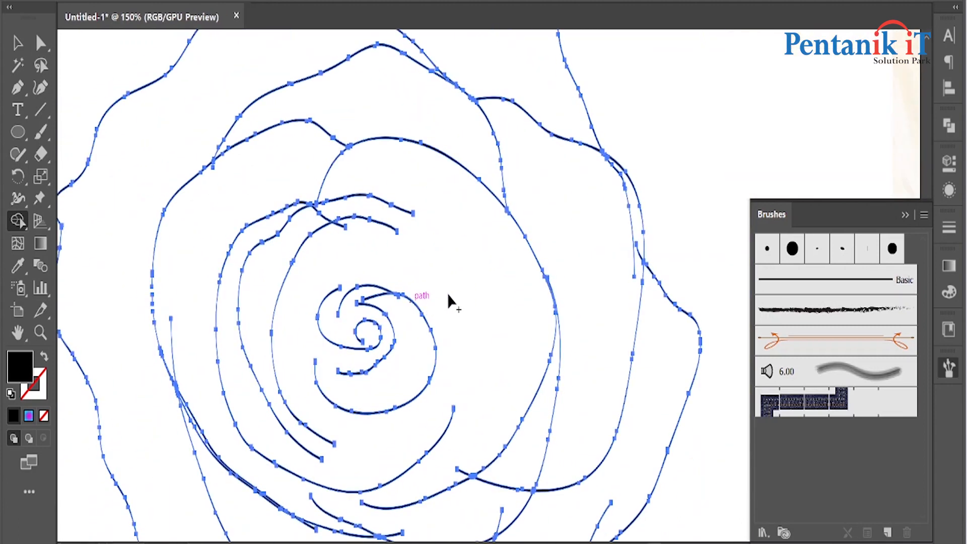
scroll(466, 367, "down", 2)
left_click_drag(376, 141, 358, 188)
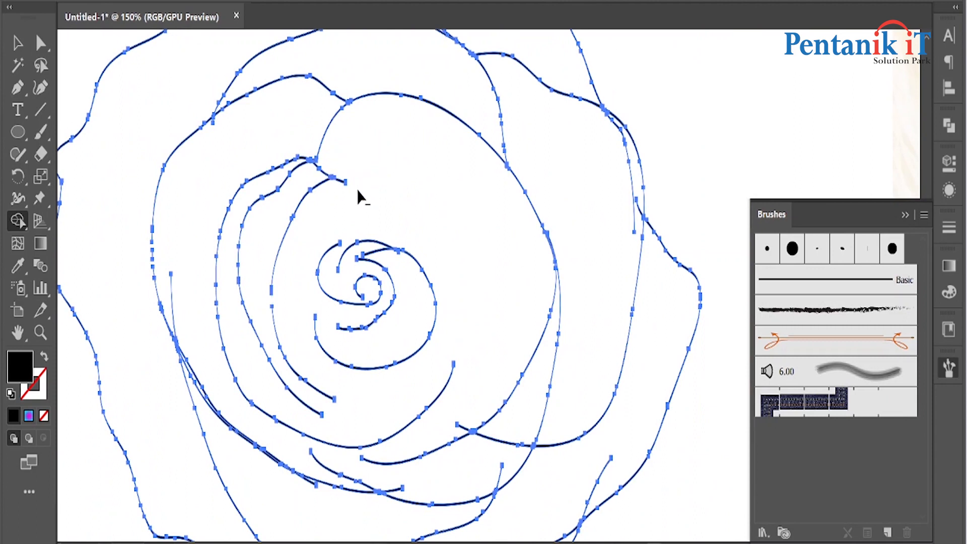
Remove the remaining overshooting stroke ends along the rose's lower petals and left edge, and deselect the drawing
scroll(344, 177, "up", 1)
scroll(484, 219, "down", 3)
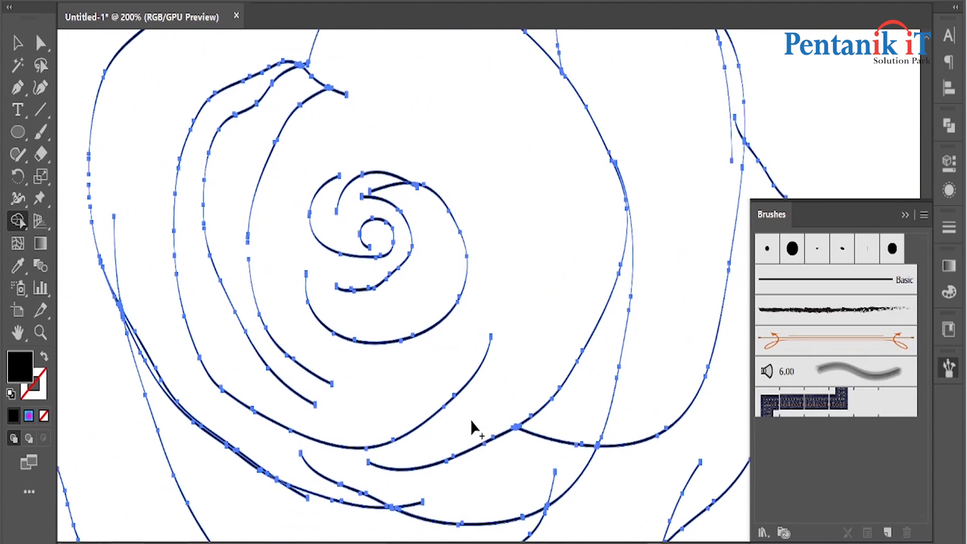
scroll(472, 422, "down", 6)
left_click(361, 298, "alt")
left_click(444, 317, "alt")
left_click(624, 386, "alt")
left_click(693, 308, "alt")
scroll(503, 297, "down", 4)
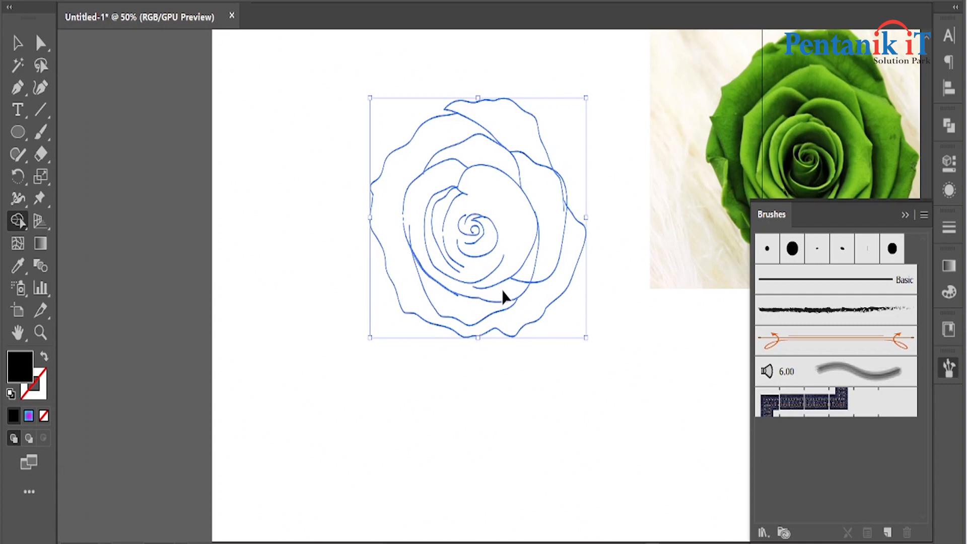
scroll(503, 297, "up", 1)
left_click_drag(345, 186, 266, 220)
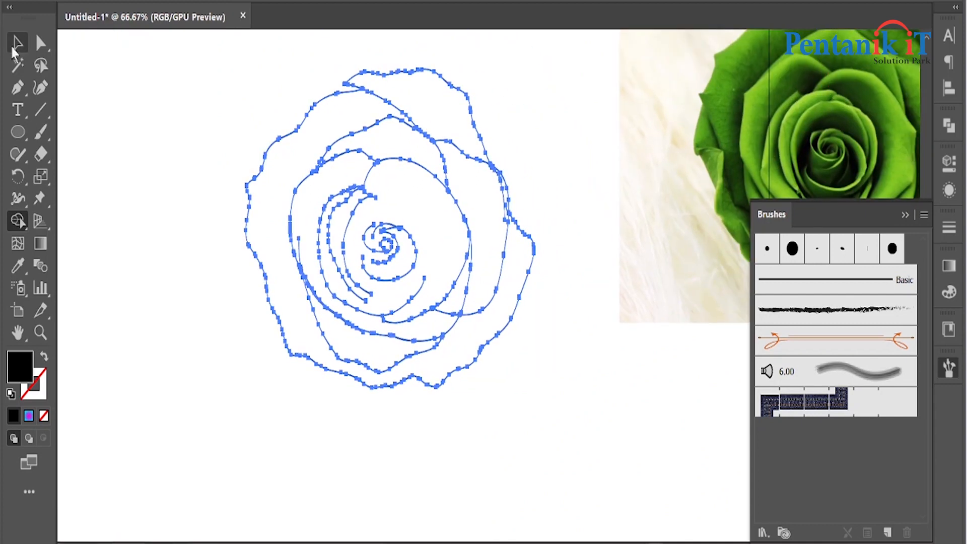
left_click(17, 46)
left_click(75, 154)
Swap to no fill with a black stroke and paint three curved petal strokes around the right side of the central spiral
left_click(44, 135)
scroll(371, 182, "up", 1)
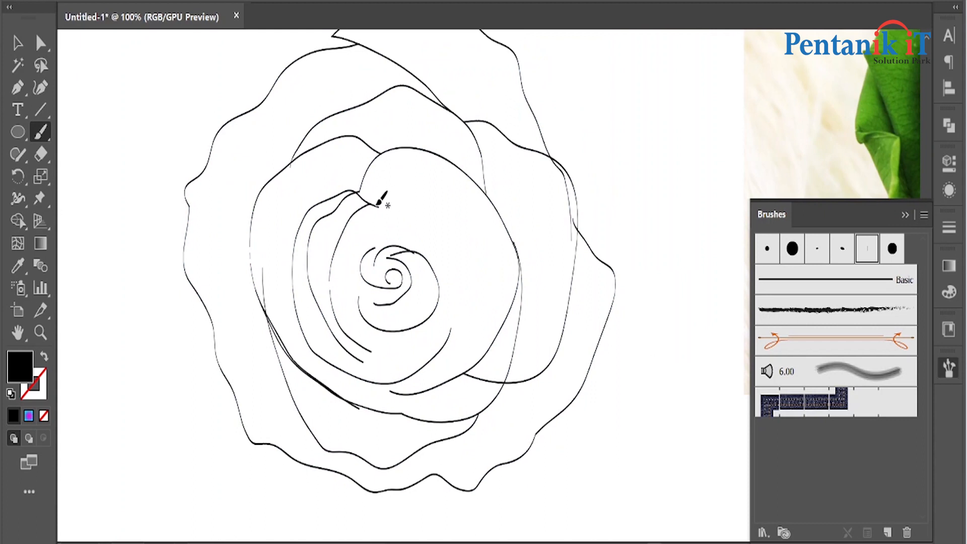
left_click_drag(378, 204, 449, 223)
key("ctrl+z")
key("shift+x")
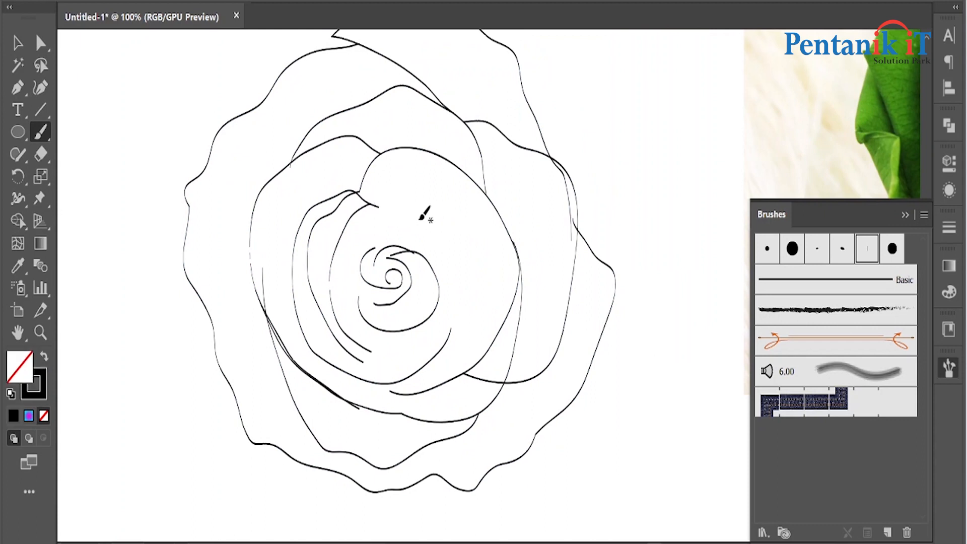
mouse_move(380, 205)
left_mouse_down()
mouse_move(456, 259)
mouse_move(447, 325)
left_mouse_up()
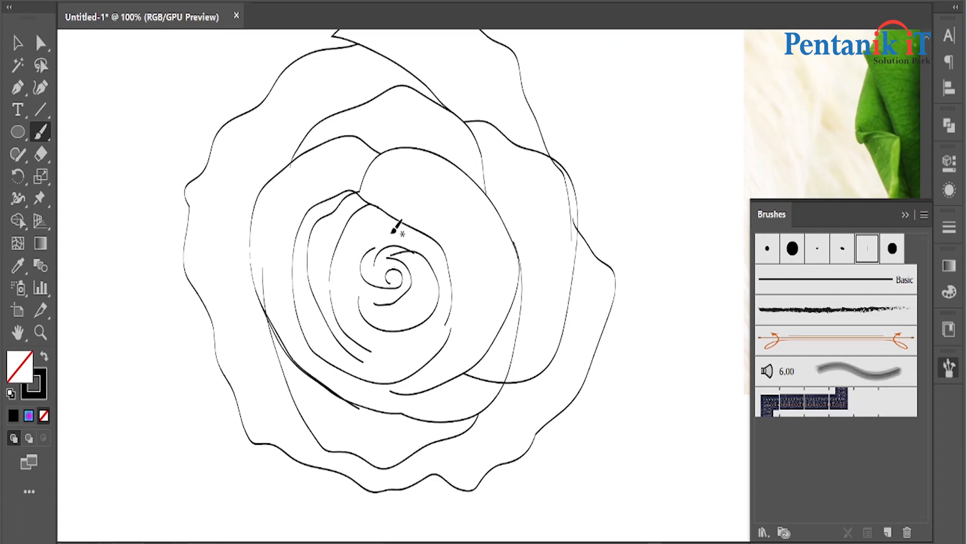
mouse_move(361, 195)
left_mouse_down()
mouse_move(404, 184)
mouse_move(470, 246)
mouse_move(448, 337)
mouse_move(411, 349)
left_mouse_up()
mouse_move(410, 188)
left_mouse_down()
mouse_move(468, 210)
mouse_move(440, 329)
left_mouse_up()
Select the whole rose drawing and expand the appearance of the new brush strokes into filled shapes
left_click(20, 43)
left_click_drag(80, 54, 622, 459)
right_click(156, 80)
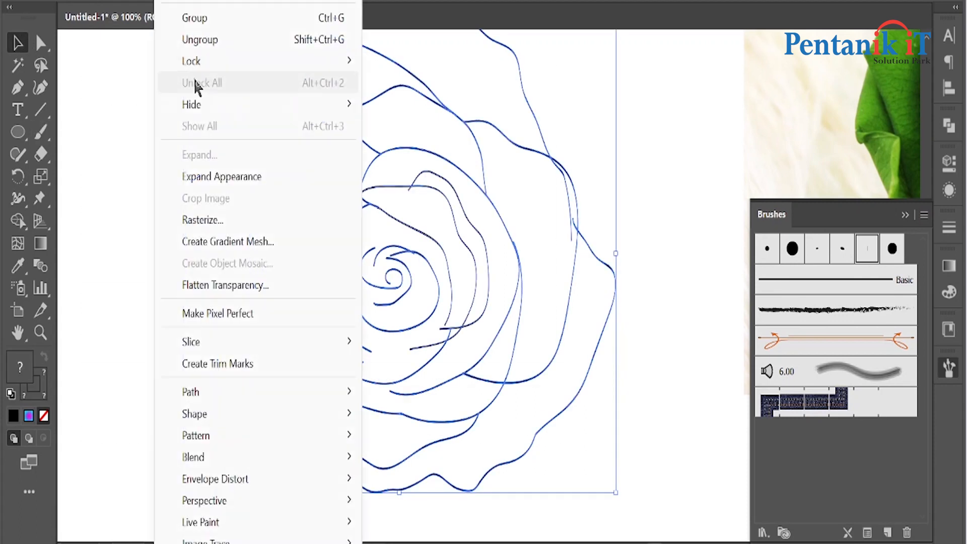
left_click(222, 176)
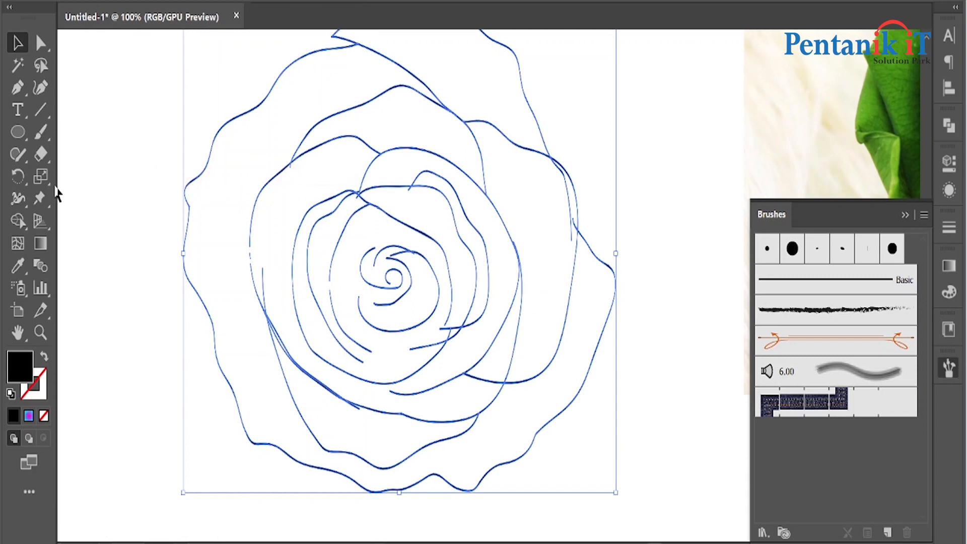
Trim the ends of the new inner petal strokes where they cross other petals, using the Shape Builder
left_click(17, 220)
scroll(416, 189, "up", 3)
scroll(371, 205, "down", 2)
scroll(222, 229, "up", 4)
scroll(222, 229, "down", 6)
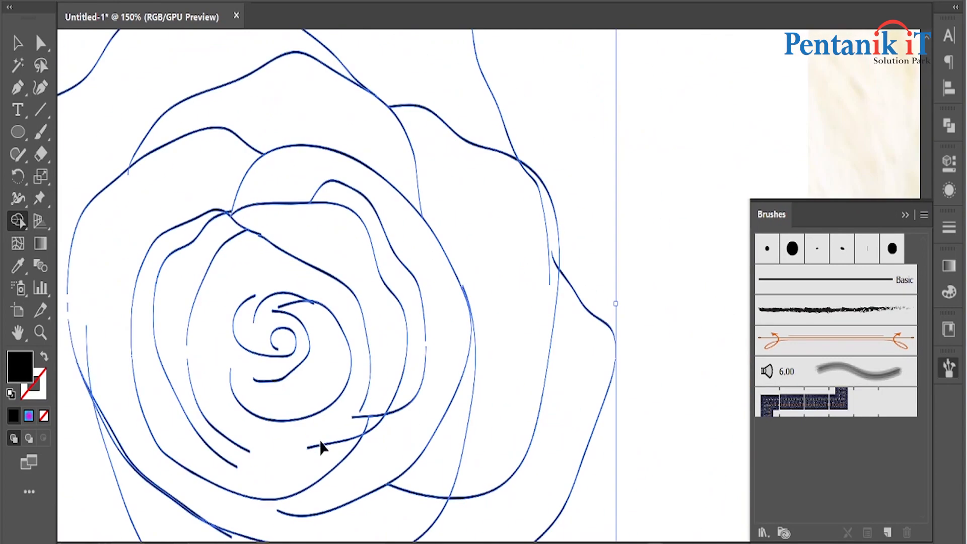
scroll(320, 446, "up", 3)
left_click(432, 372, "alt")
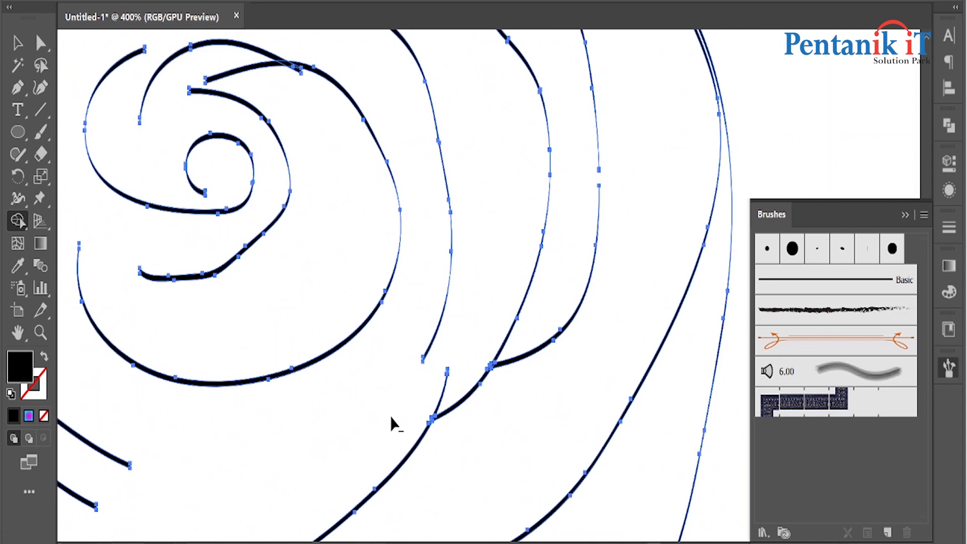
Remove the surplus stroke pieces at the rose's right outer petal and deselect the drawing
scroll(323, 399, "down", 2)
scroll(438, 249, "up", 2)
scroll(453, 225, "down", 3)
scroll(461, 219, "down", 1)
scroll(527, 190, "up", 3)
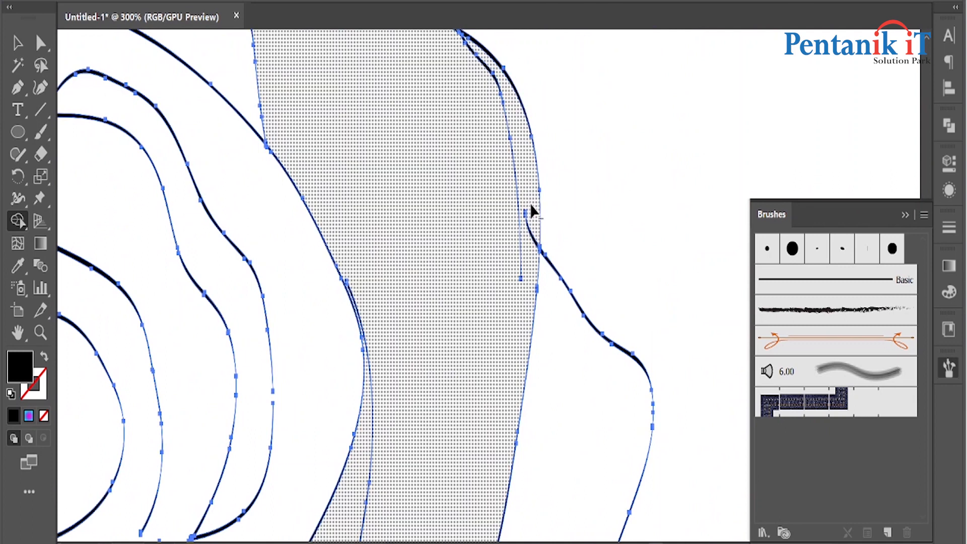
scroll(506, 274, "down", 3)
scroll(473, 246, "down", 1)
left_click(18, 42)
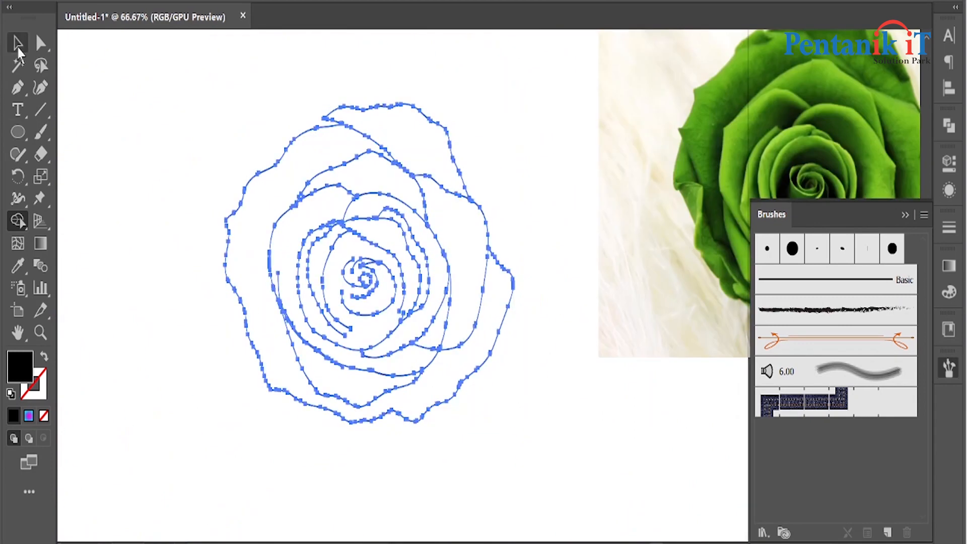
left_click(158, 159)
Draw a rectangle over the rose drawing, fill it with green sampled from the photo, and send it to the back
scroll(143, 204, "down", 1)
left_click_drag(17, 132, 86, 131)
left_click_drag(121, 59, 457, 418)
left_click(17, 270)
left_click(649, 103)
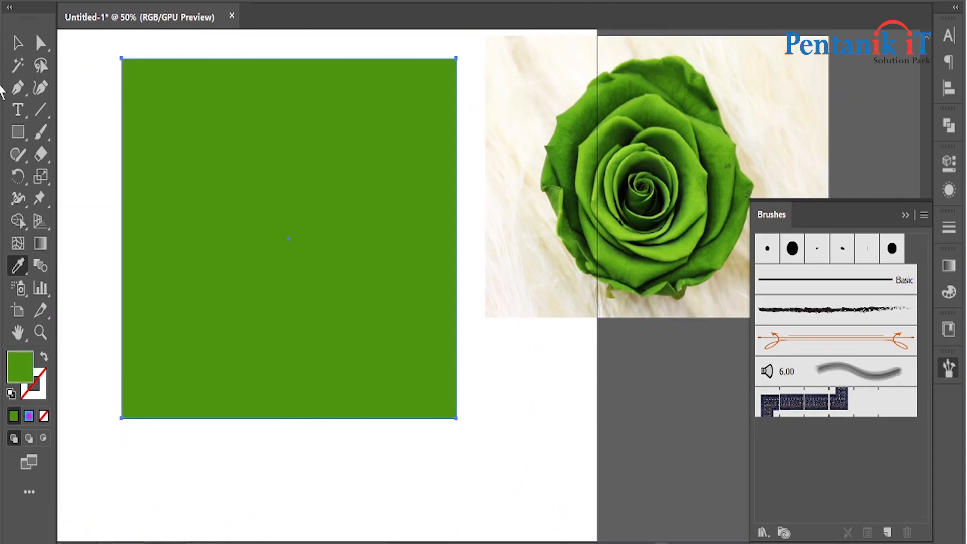
left_click(17, 45)
key("ctrl+shift+bracketleft")
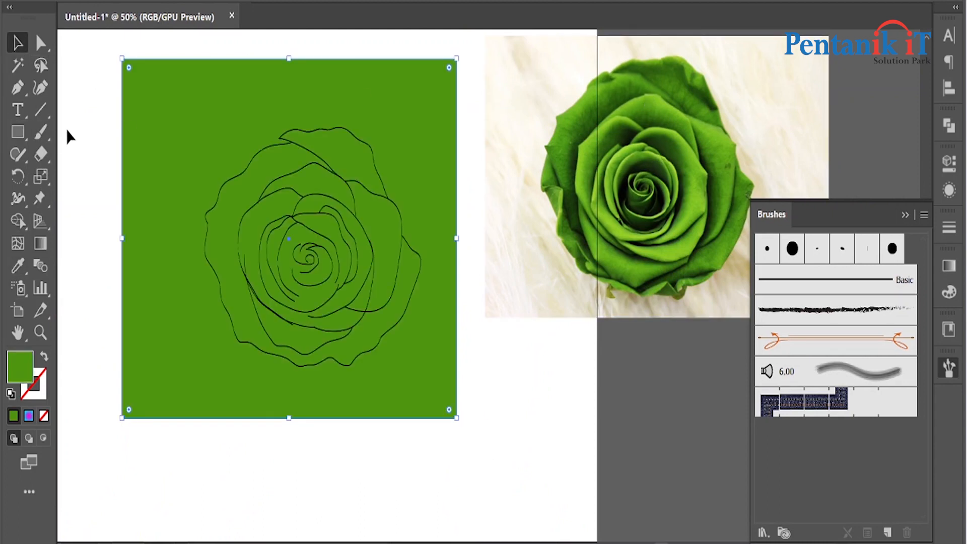
Try to remove the green area outside the rose outline with the Shape Builder
left_click_drag(88, 85, 445, 395)
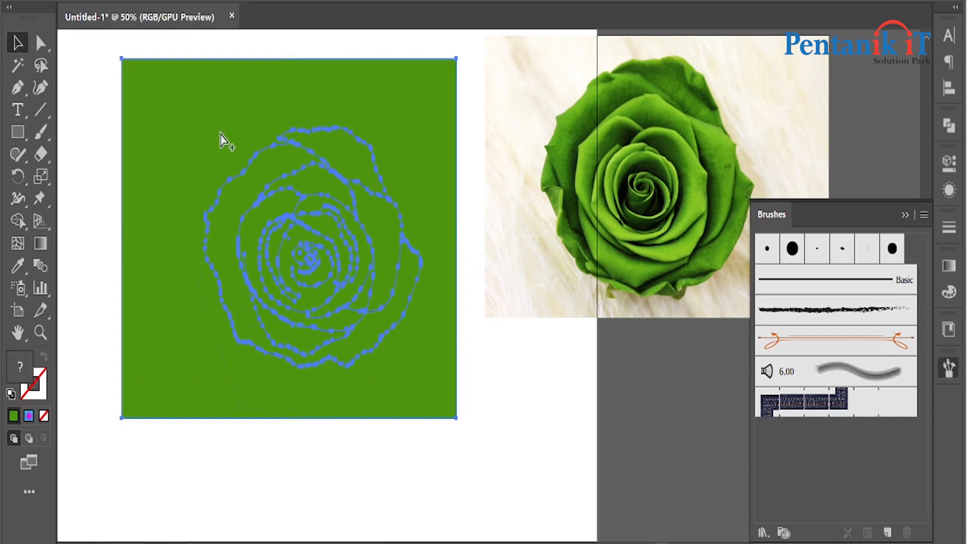
scroll(221, 137, "up", 1)
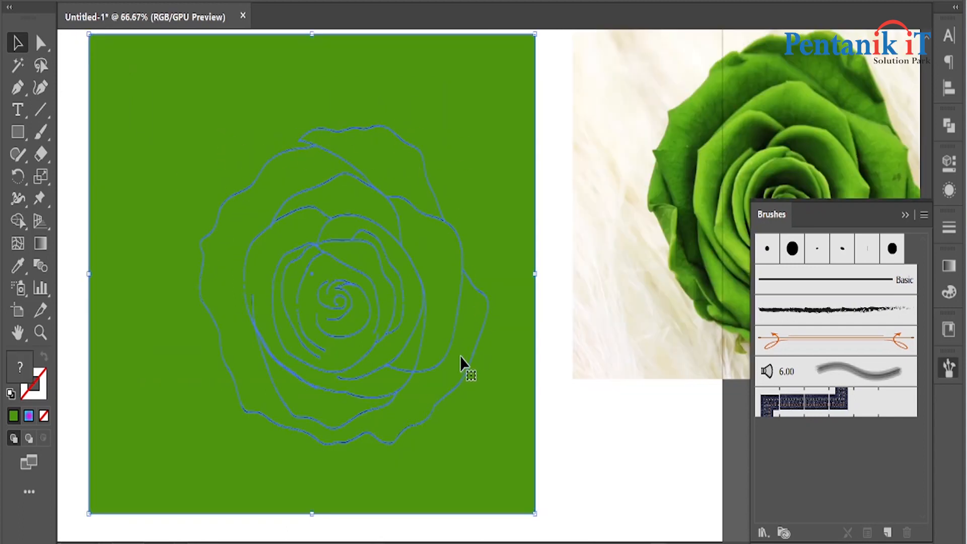
left_click(21, 223)
left_click(154, 129, "alt")
key("ctrl+z")
key("v")
left_click(80, 118)
Examine the rose's outer outline up close for gaps between the stroke shapes
scroll(183, 300, "up", 10)
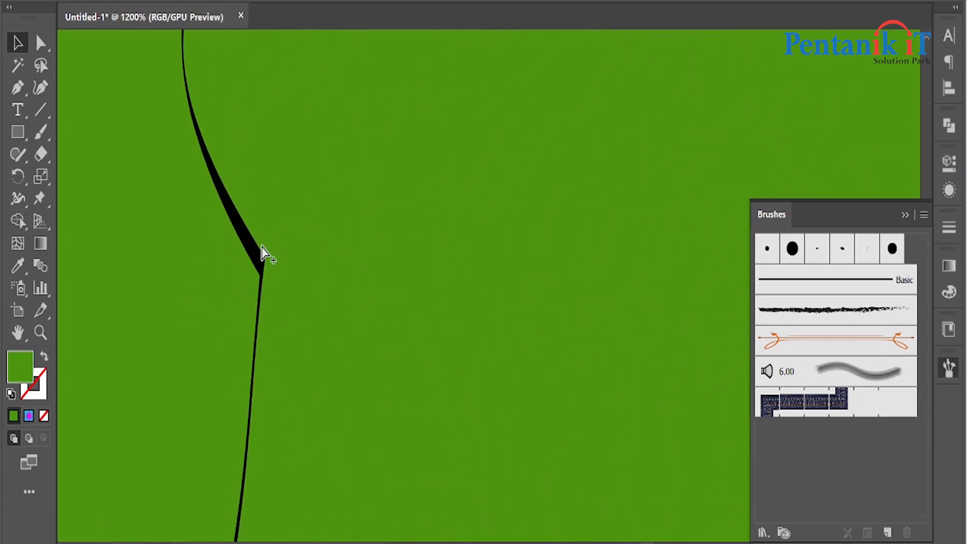
left_click(277, 300)
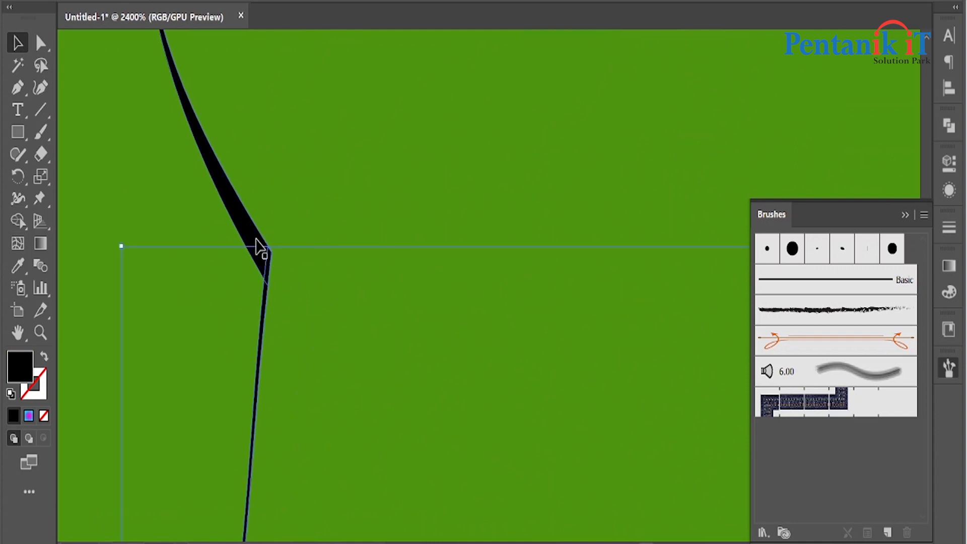
scroll(146, 252, "down", 11)
scroll(244, 361, "up", 7)
scroll(277, 251, "down", 1)
scroll(356, 248, "down", 5)
scroll(481, 276, "up", 5)
scroll(519, 307, "up", 6)
left_click_drag(603, 470, 426, 275)
left_click(411, 371)
scroll(343, 354, "down", 5)
scroll(340, 358, "down", 6)
scroll(449, 259, "up", 5)
scroll(522, 384, "up", 6)
left_click_drag(534, 444, 505, 344)
Move the end anchor of the outline stroke at the rose's right edge to close the gap to the stroke below
left_click(471, 304)
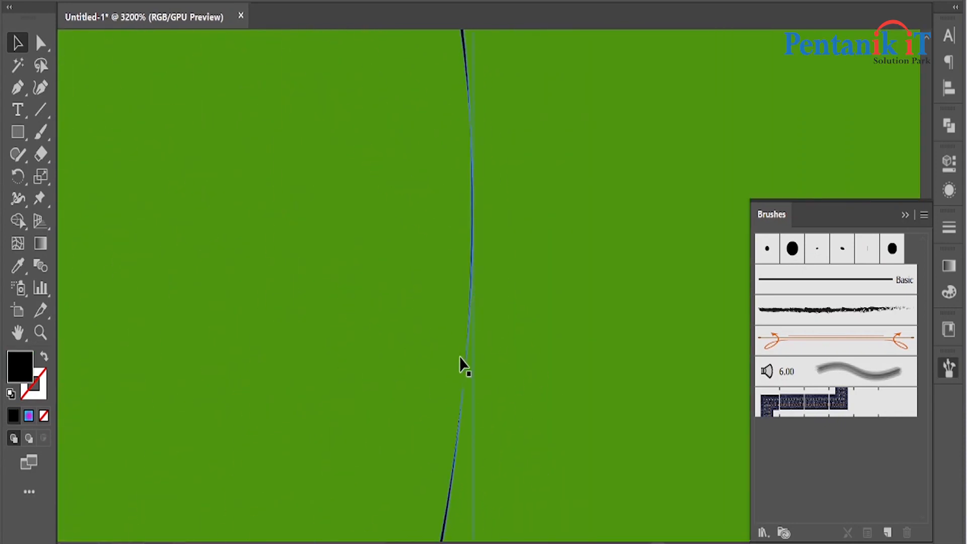
left_click(41, 44)
left_click_drag(465, 380, 462, 400)
scroll(476, 359, "down", 5)
scroll(476, 320, "up", 6)
Adjust the thin stroke end on the right outline, above the petal junction, so it meets the next stroke
left_click(508, 355)
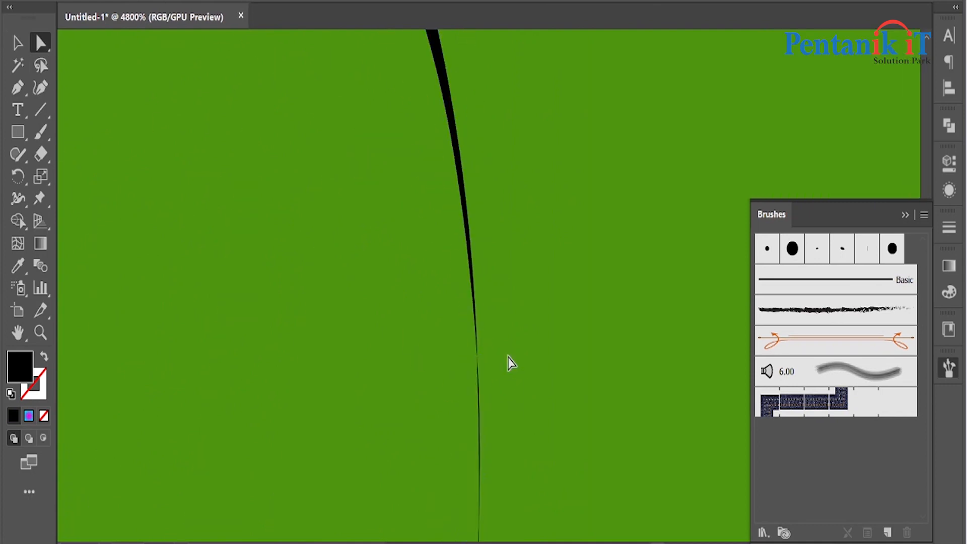
scroll(497, 378, "down", 4)
scroll(496, 378, "up", 5)
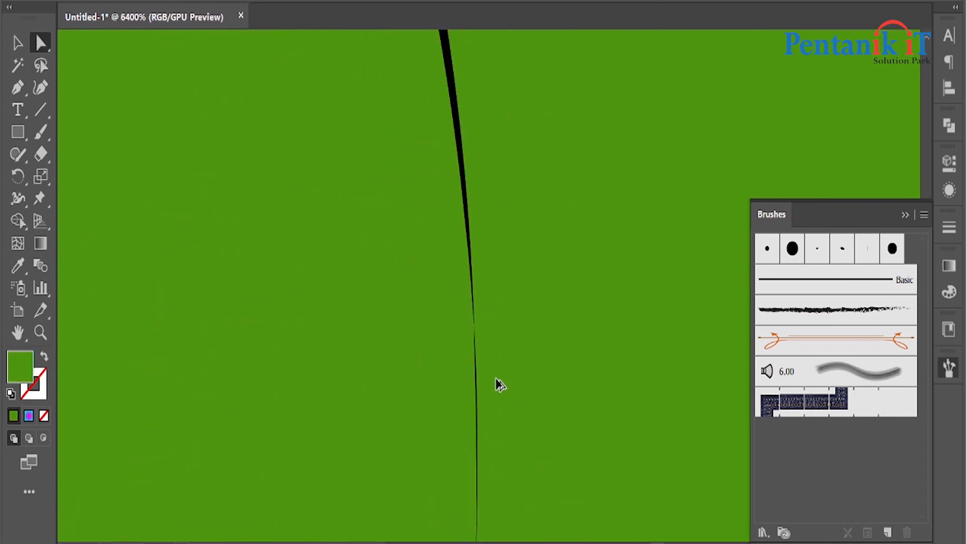
left_click(475, 294)
left_click_drag(475, 326, 476, 330)
left_click(526, 346)
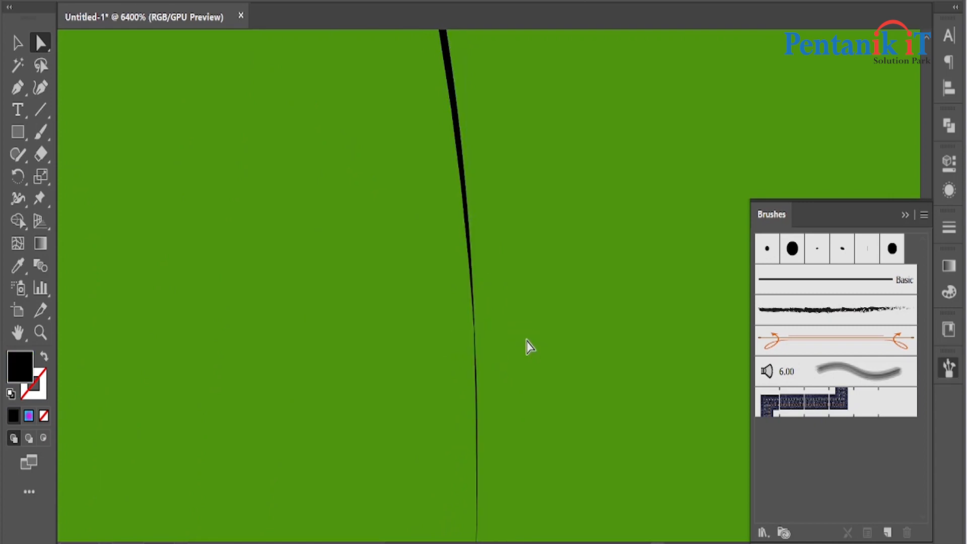
scroll(521, 382, "down", 6)
scroll(519, 387, "up", 5)
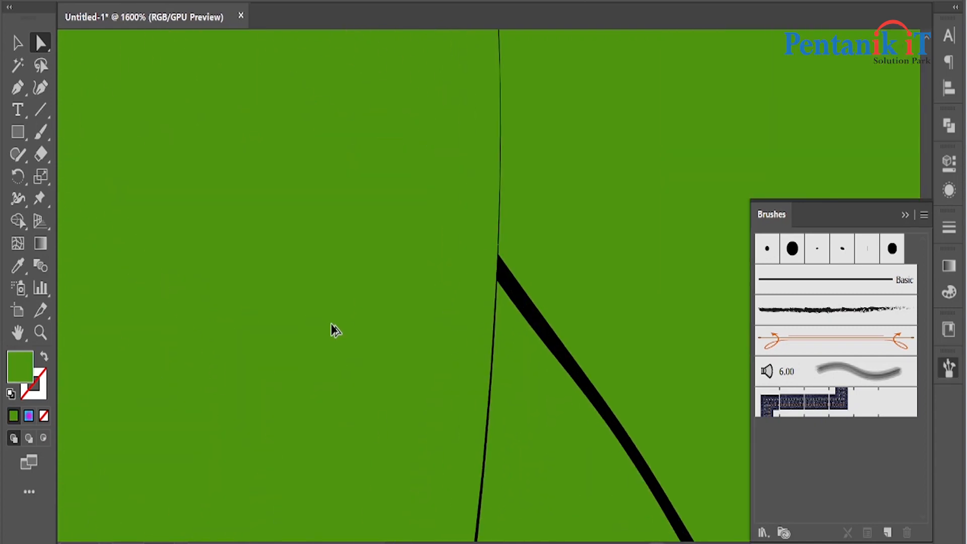
Select the green rectangle with the rose drawing and remove the area outside the outline using the Shape Builder
scroll(334, 330, "down", 8)
scroll(267, 168, "down", 6)
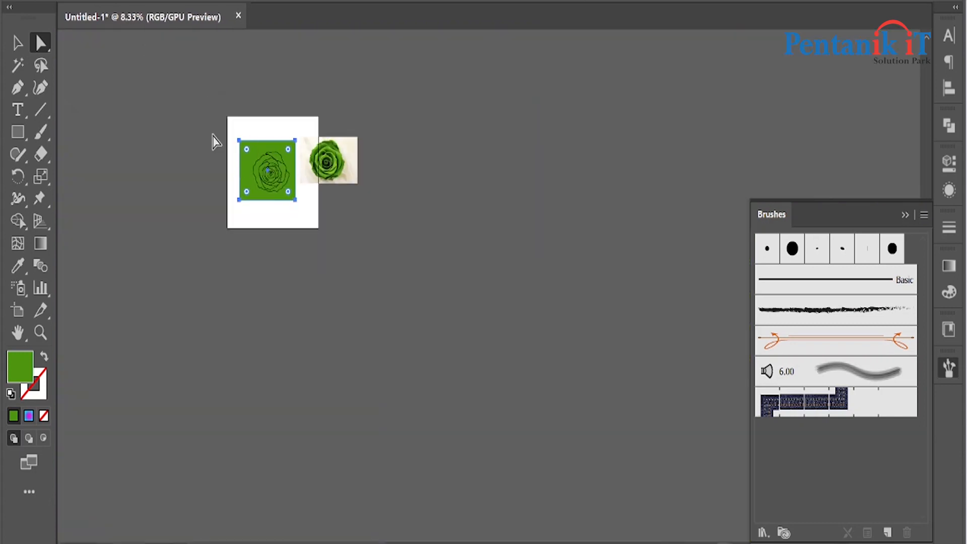
scroll(158, 108, "up", 2)
left_click_drag(268, 228, 299, 277)
scroll(269, 185, "up", 3)
left_click(16, 222)
left_click(135, 299, "alt")
scroll(305, 342, "down", 1)
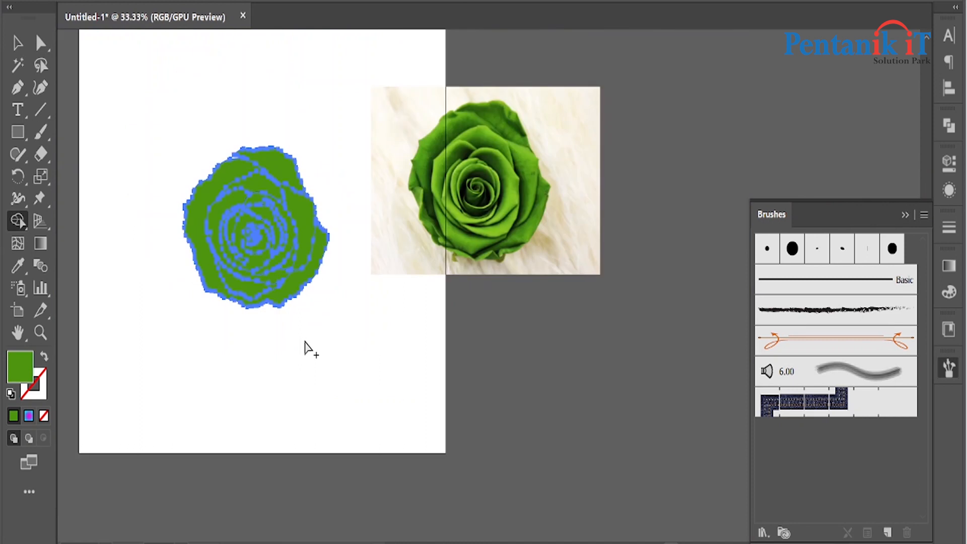
Select the whole green rose drawing and scale it down to roughly 60% of its size
key("v")
left_click(143, 77)
scroll(244, 164, "up", 1)
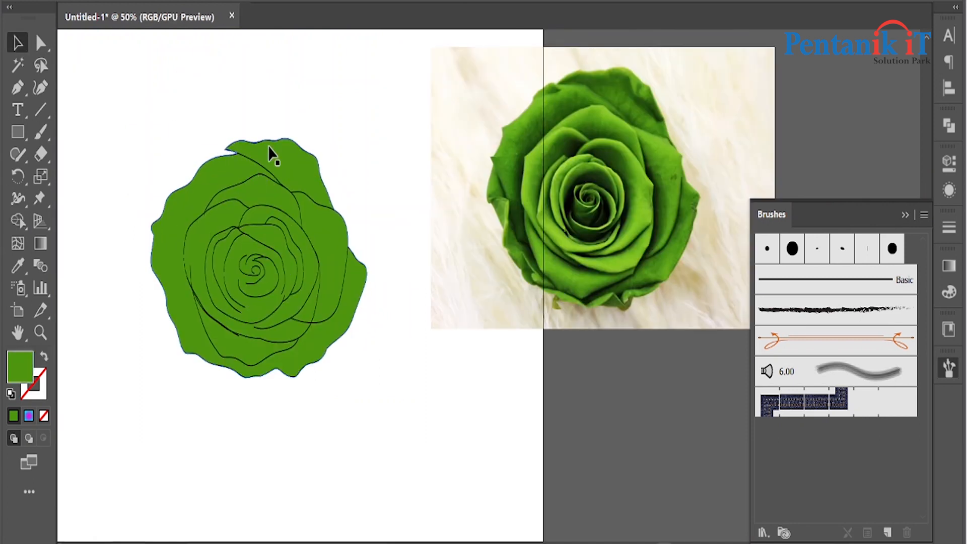
left_click_drag(147, 89, 385, 400)
scroll(393, 373, "down", 2)
left_click_drag(379, 316, 359, 318)
left_click(345, 366)
Delete the green rose reference photo beside the artboard
scroll(330, 361, "up", 4)
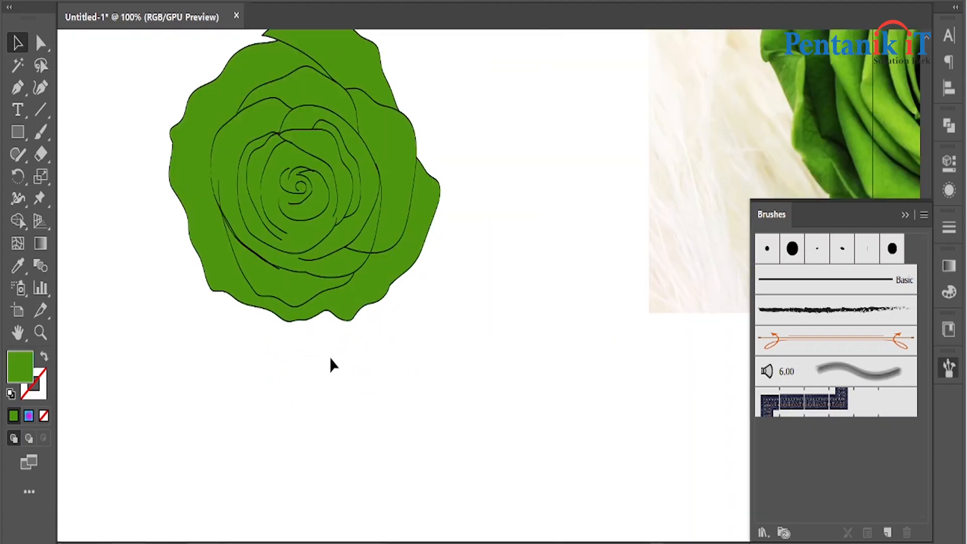
scroll(375, 364, "down", 1)
scroll(375, 366, "up", 1)
scroll(377, 370, "down", 1)
left_click(652, 195)
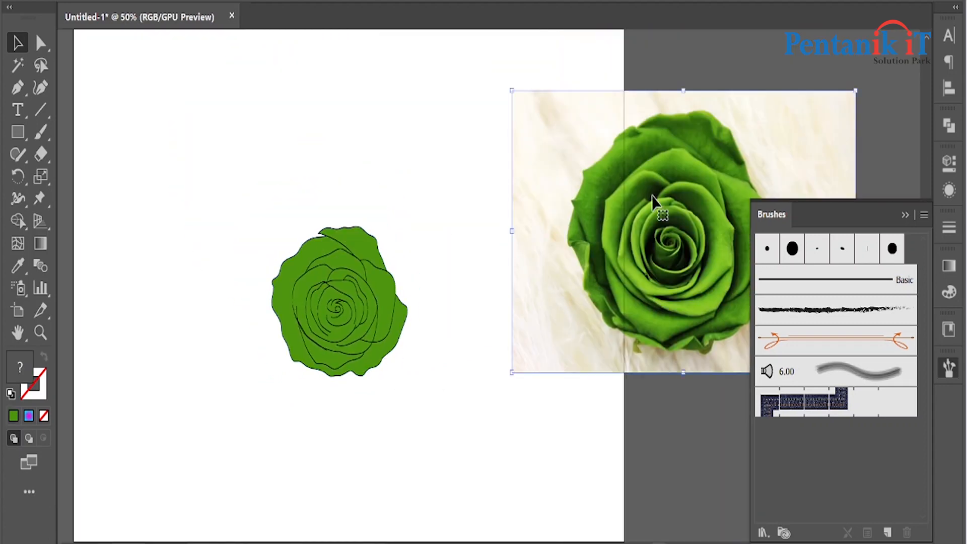
key("Delete")
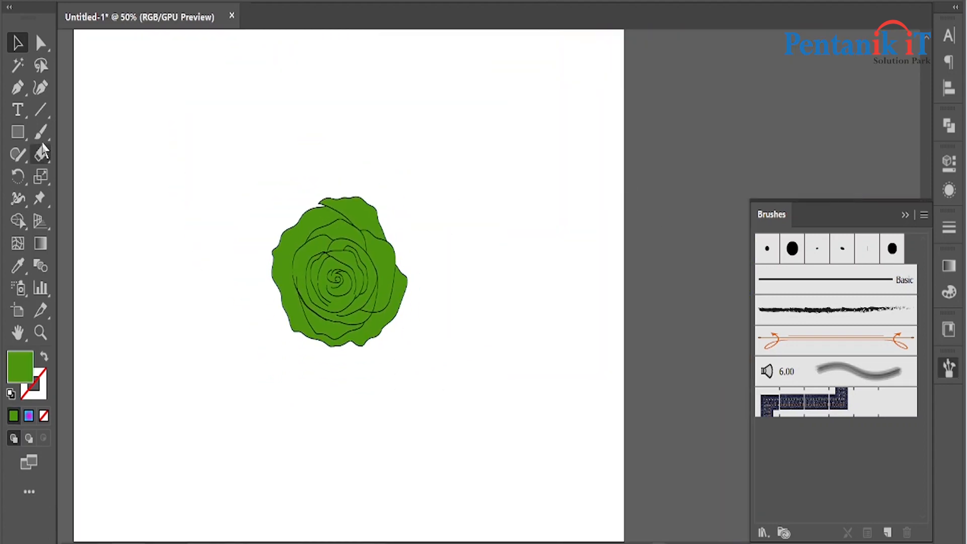
Add the text "ROSE GARDEN" below the green rose
left_click(39, 111)
left_click(17, 109)
left_click(255, 316)
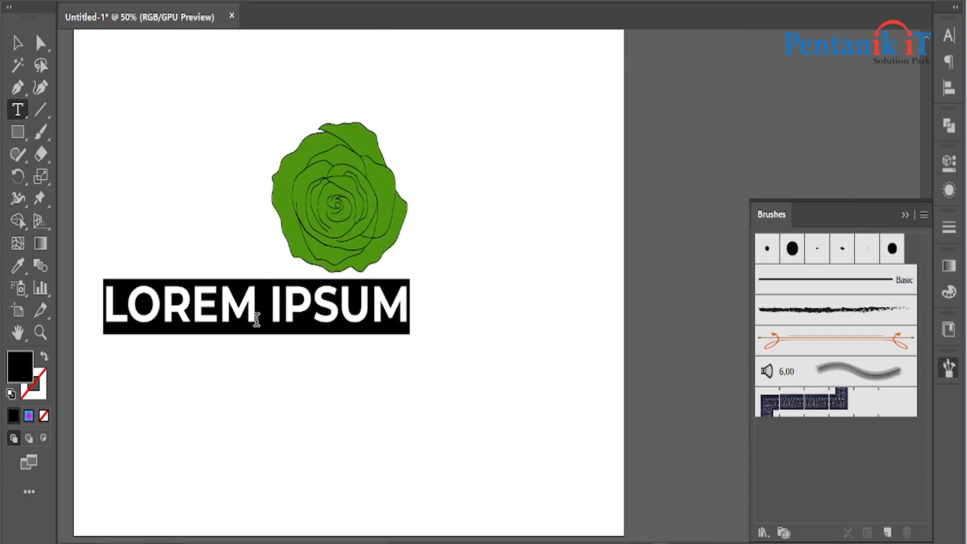
type("ROSE GARDEN")
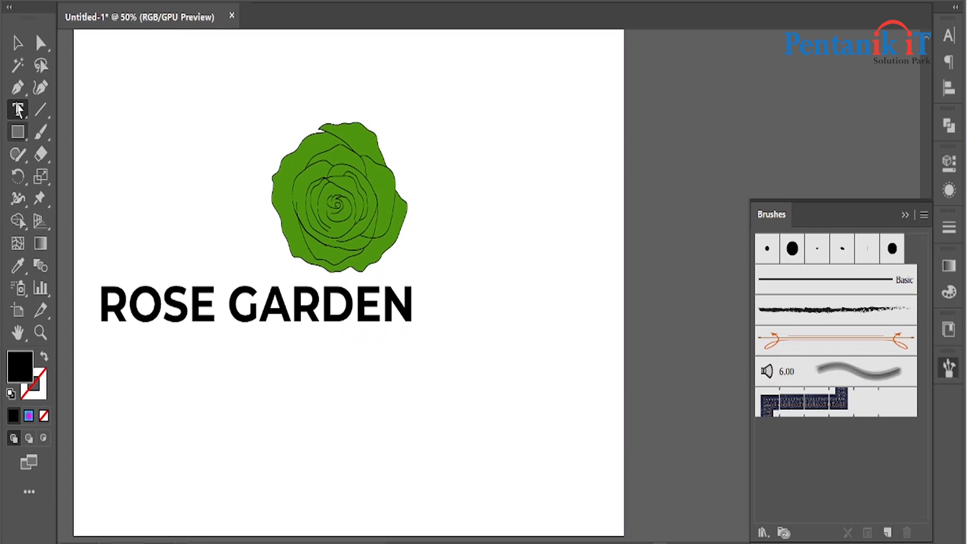
Center the ROSE GARDEN text under the rose with a small gap and scale it down slightly
left_click(17, 43)
left_click_drag(233, 319, 320, 327)
left_click_drag(502, 322, 488, 322)
left_click(555, 276)
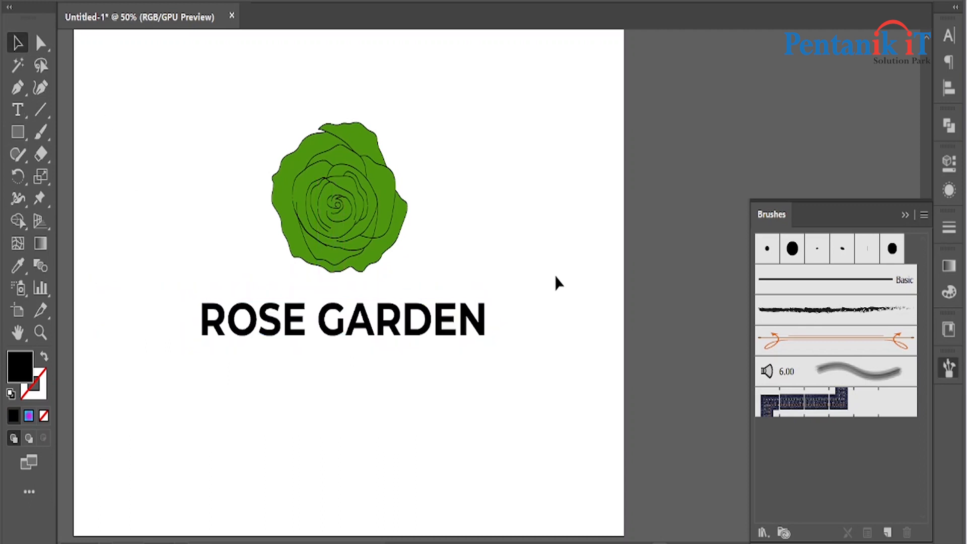
Examine the rose and the ROSE GARDEN text together as one logo on the artboard
scroll(495, 267, "down", 1)
left_click_drag(494, 123, 282, 407)
left_click(283, 407)
scroll(282, 407, "up", 2)
left_click_drag(538, 392, 552, 401)
left_click_drag(546, 453, 208, 112)
left_click(313, 214)
scroll(313, 214, "down", 1)
left_click_drag(125, 135, 593, 427)
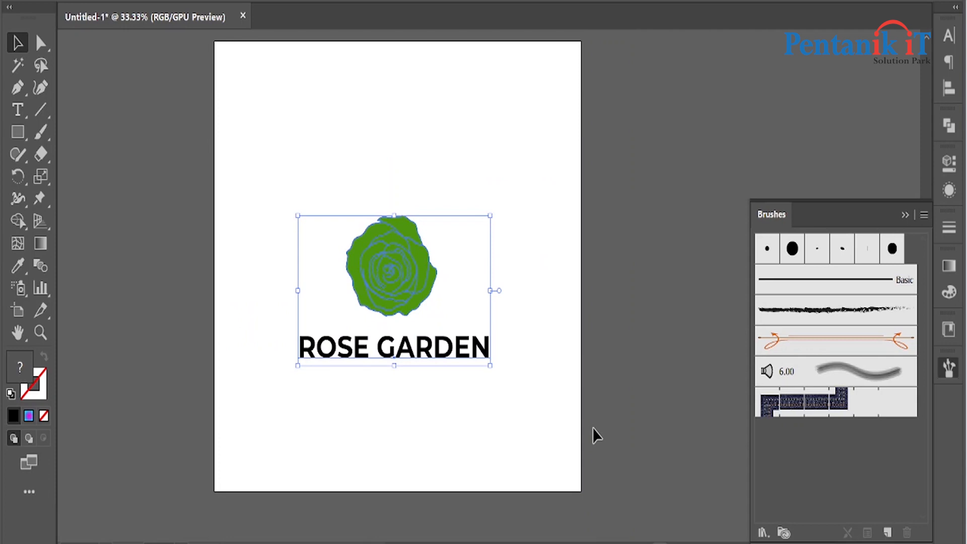
left_click(515, 421)
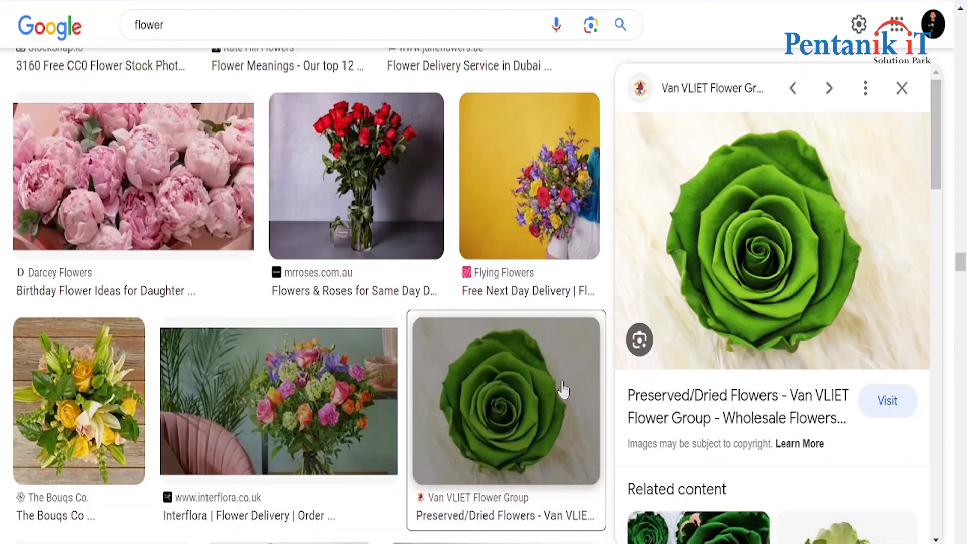
Switch to the browser and look through the flower image results for other possible reference photos
scroll(452, 209, "down", 5)
scroll(714, 307, "down", 10)
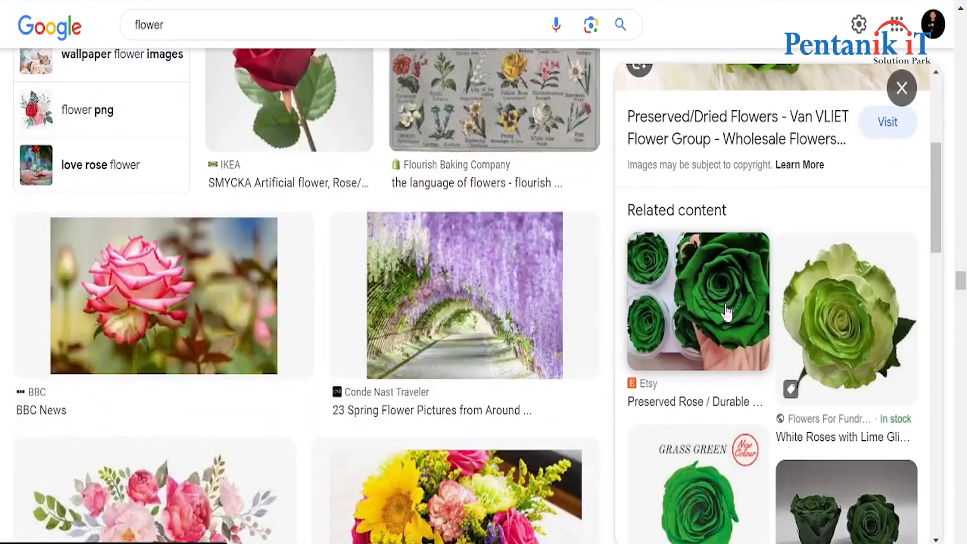
scroll(493, 289, "down", 10)
scroll(492, 288, "down", 10)
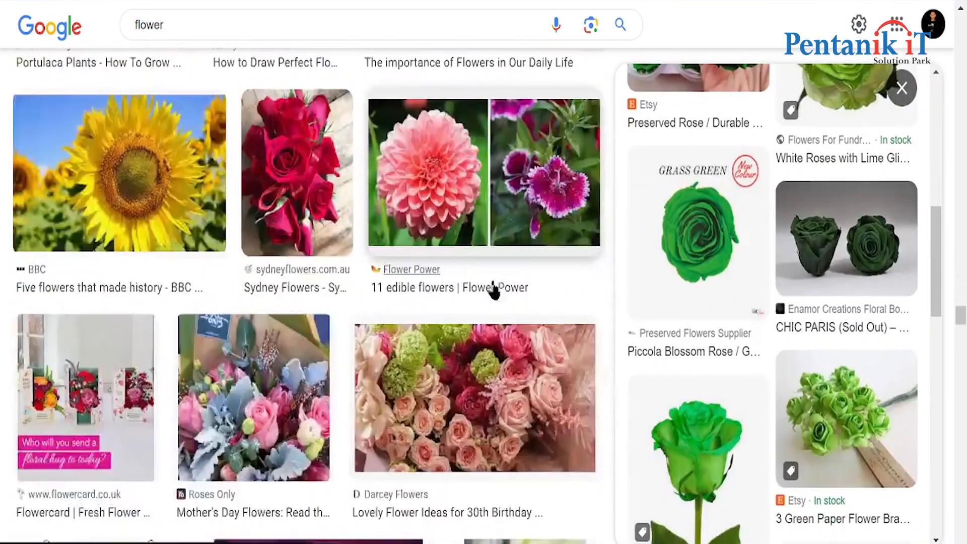
left_click(357, 238)
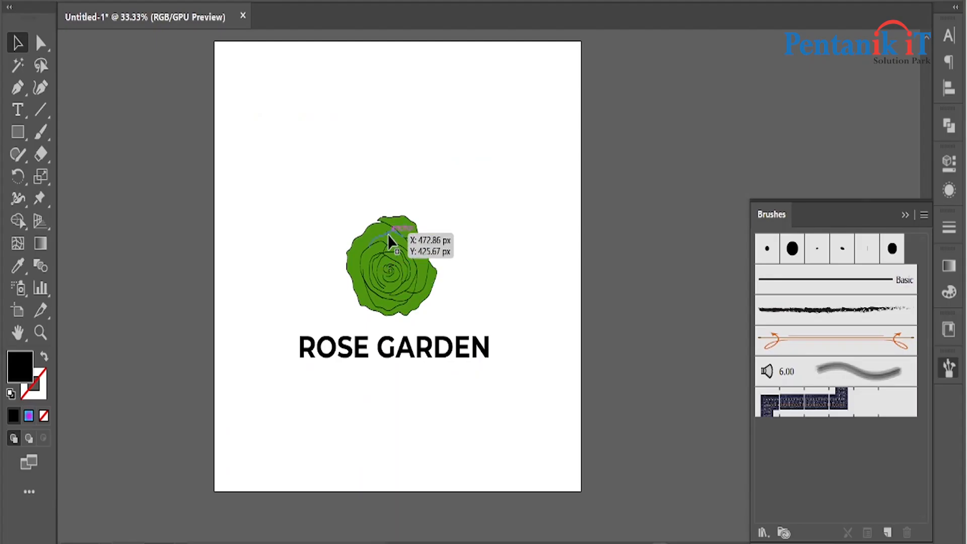
scroll(387, 233, "up", 2)
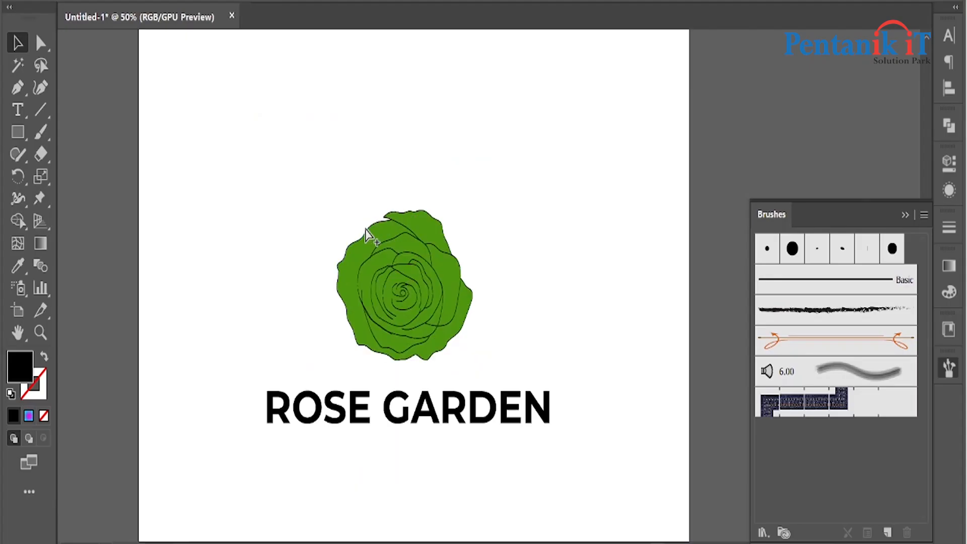
left_click_drag(378, 243, 164, 143)
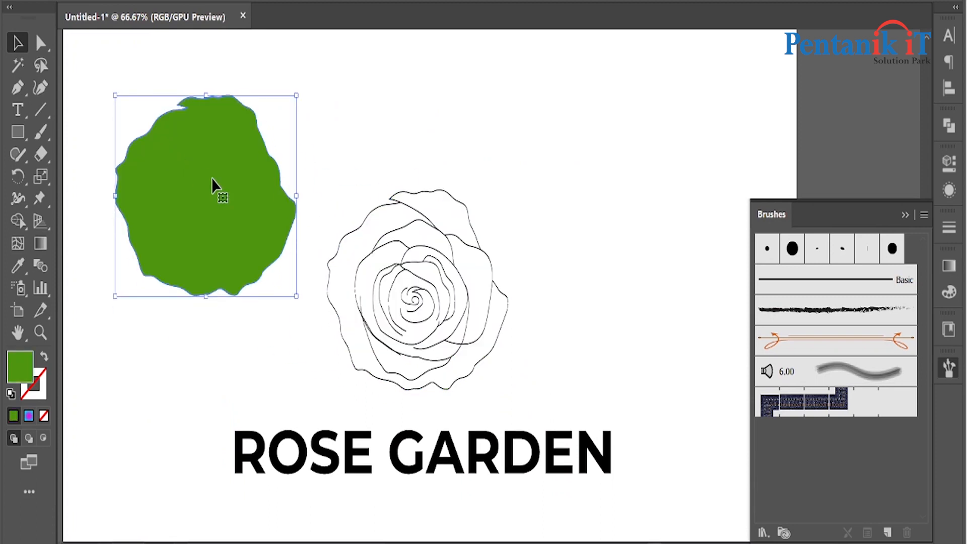
key("ctrl+z")
Remove the green shape behind the rose so that only the black line drawing and the text are left
scroll(263, 214, "down", 1)
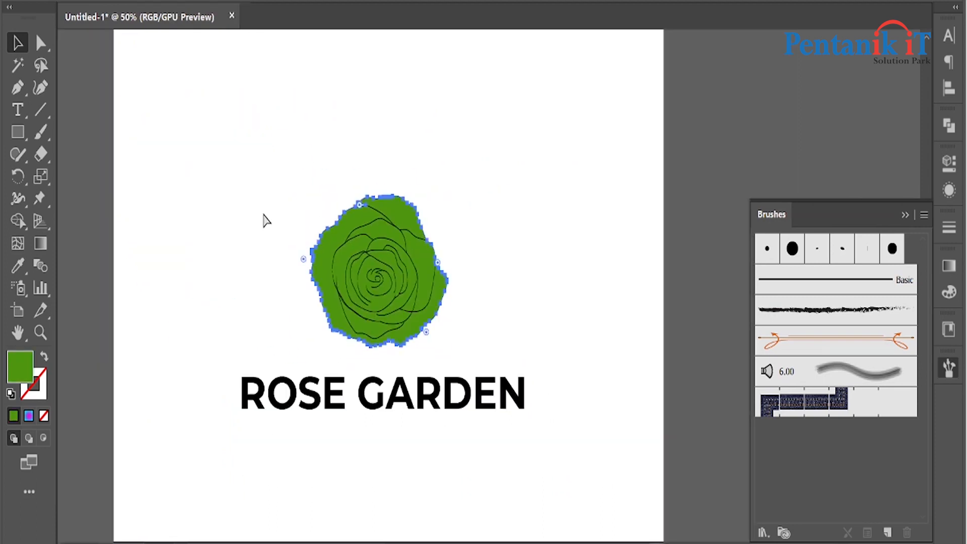
key("ctrl+z")
scroll(260, 214, "down", 2)
scroll(230, 221, "down", 1)
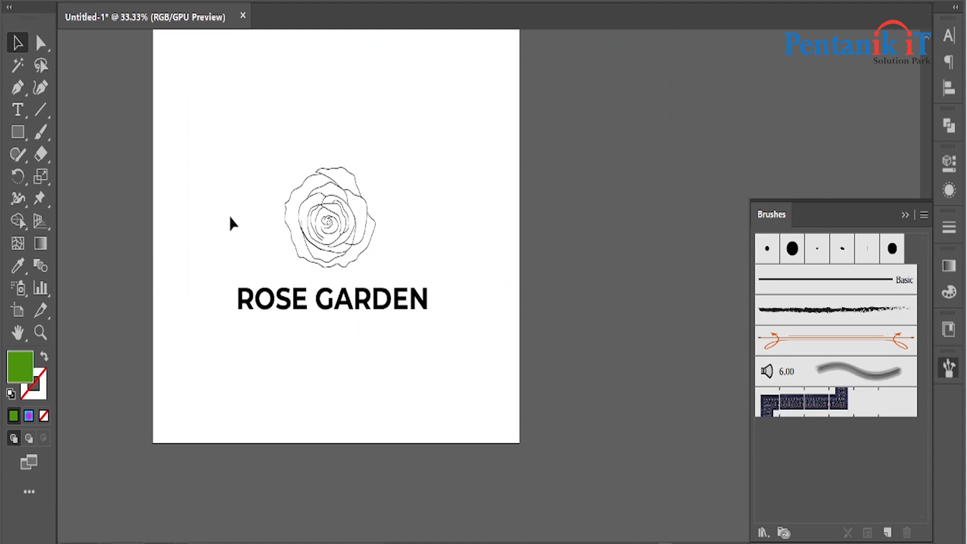
Select the rose line drawing and the ROSE GARDEN text together
scroll(285, 191, "up", 2)
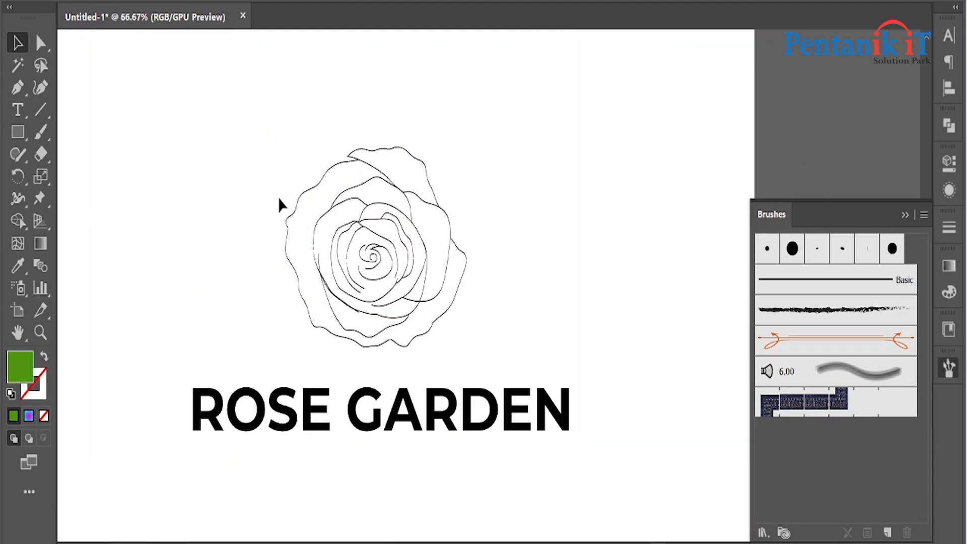
scroll(312, 209, "down", 1)
left_click_drag(462, 368, 489, 329)
left_click(618, 188)
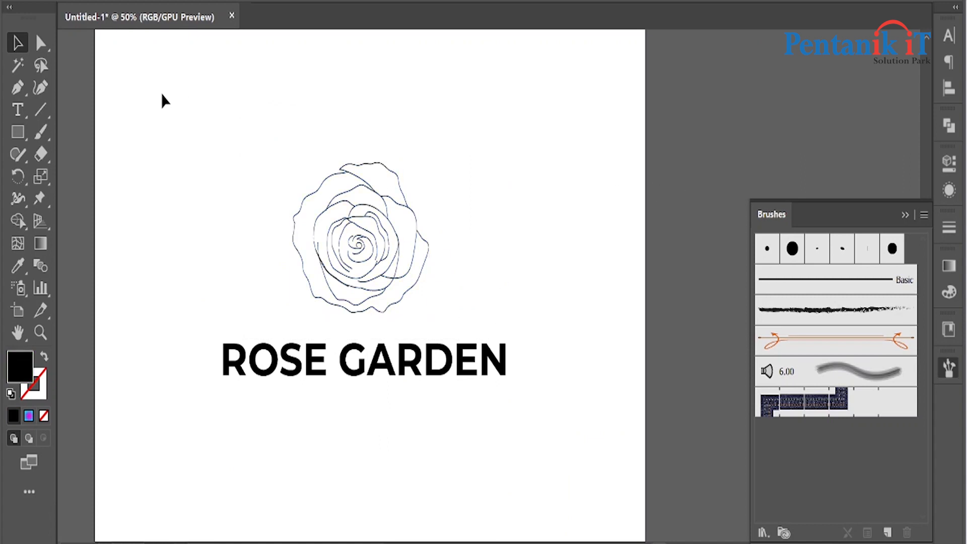
left_click_drag(161, 92, 569, 408)
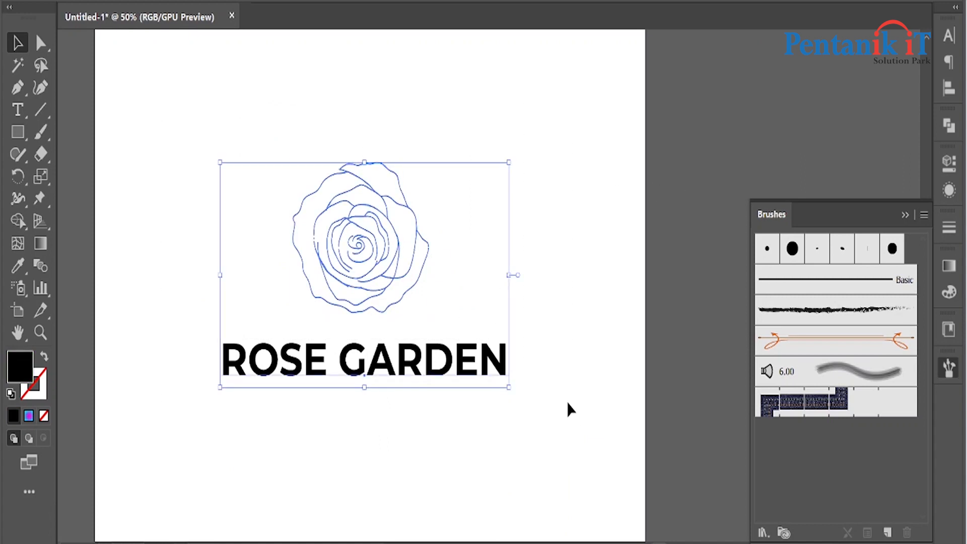